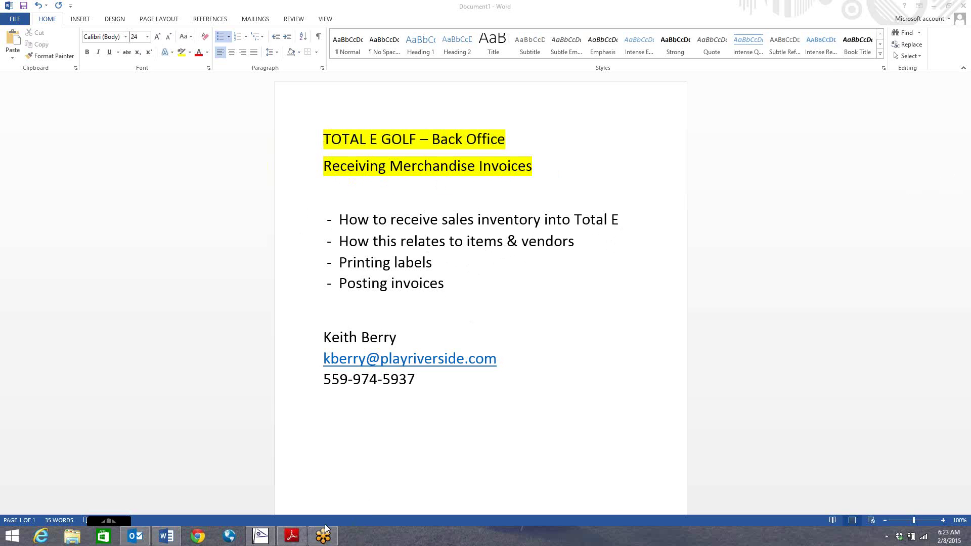
Bring the Nike invoice PDF up in Adobe Reader in front of the Word outline
{"action": "left_click", "coordinate": [292, 536]}
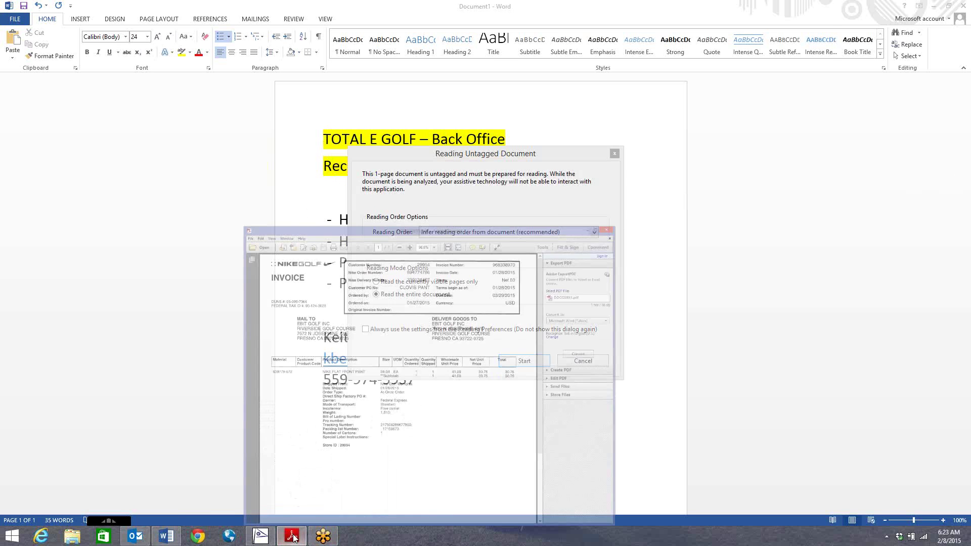
Review the Nike invoice maximized at fit-page zoom, then minimize Reader and Word
{"action": "left_click", "coordinate": [584, 360]}
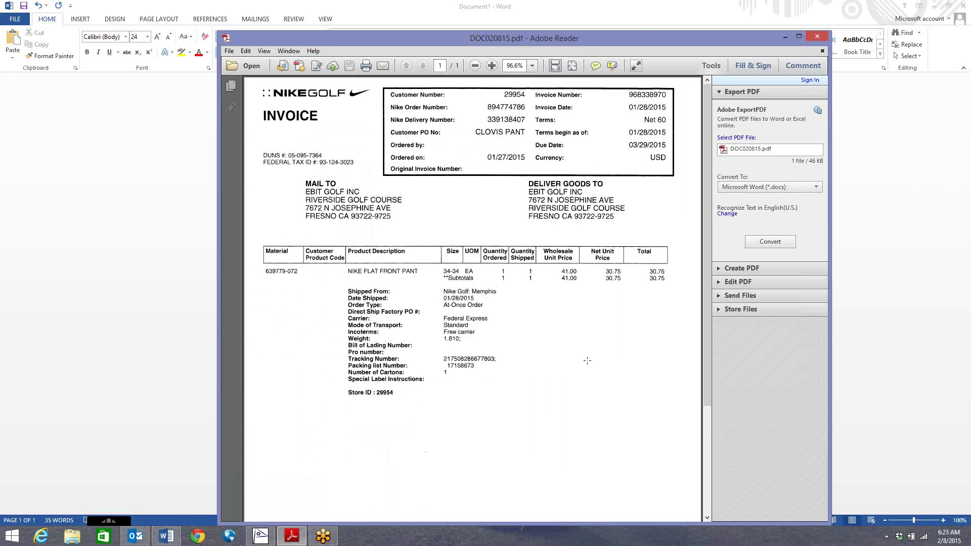
{"action": "double_click", "coordinate": [516, 44]}
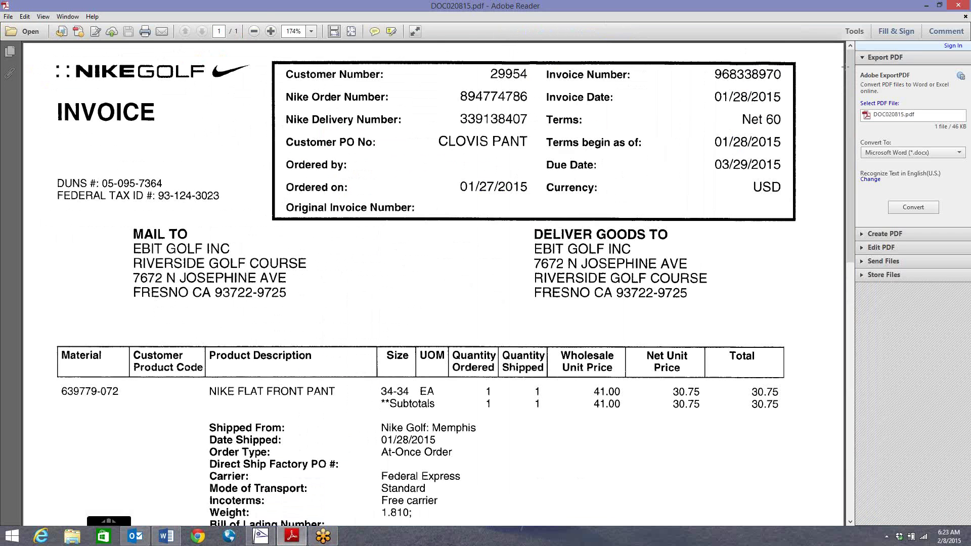
{"action": "left_click", "coordinate": [254, 31]}
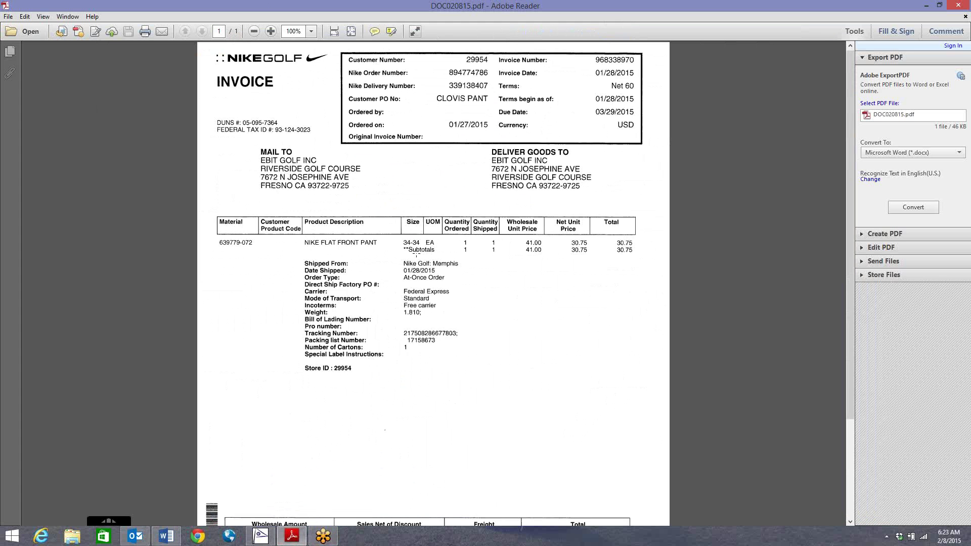
{"action": "scroll", "coordinate": [416, 254], "scroll_direction": "down", "scroll_amount": 5}
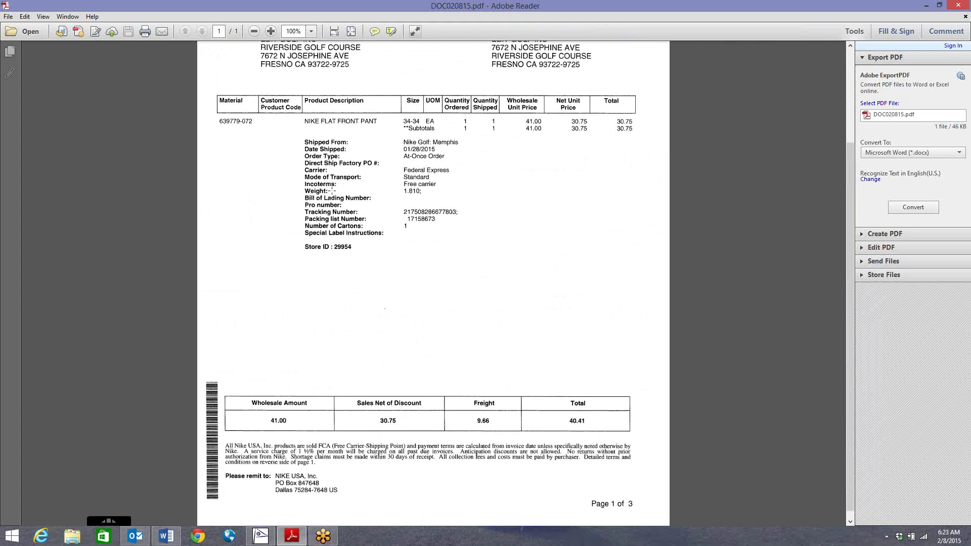
{"action": "scroll", "coordinate": [332, 190], "scroll_direction": "up", "scroll_amount": 4}
{"action": "scroll", "coordinate": [466, 121], "scroll_direction": "up", "scroll_amount": 1}
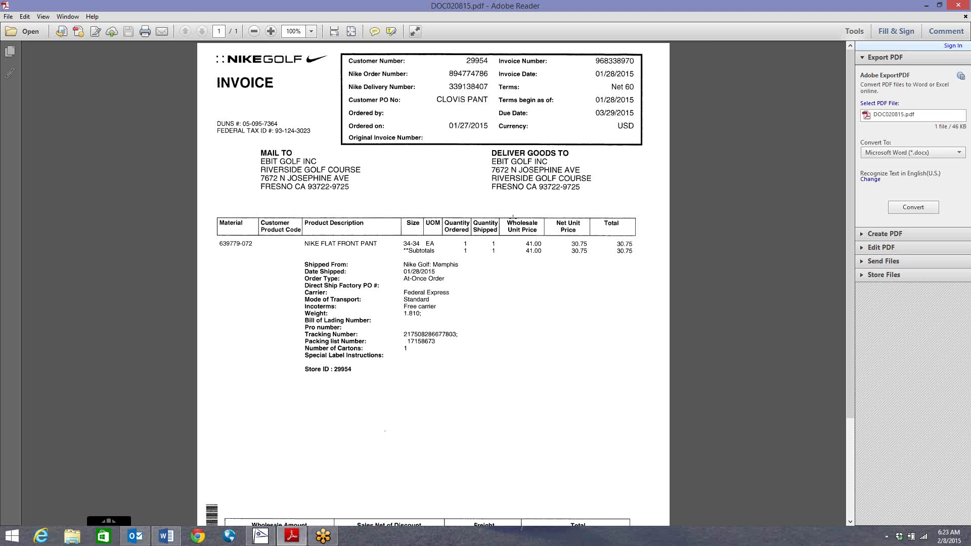
{"action": "left_click", "coordinate": [925, 6]}
{"action": "left_click", "coordinate": [933, 6]}
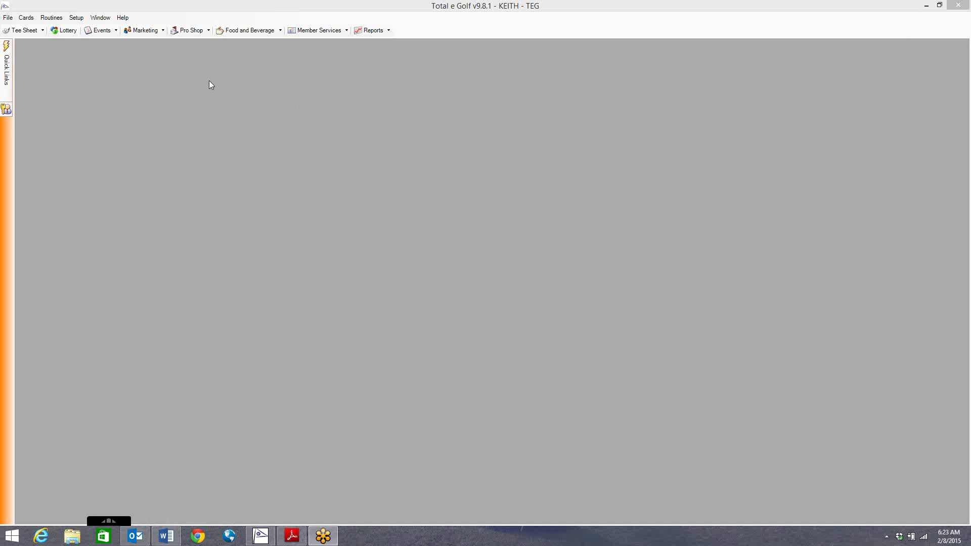
Open a blank Receivings form from Pro Shop > Purchasing > Receiving
{"action": "left_click", "coordinate": [197, 31]}
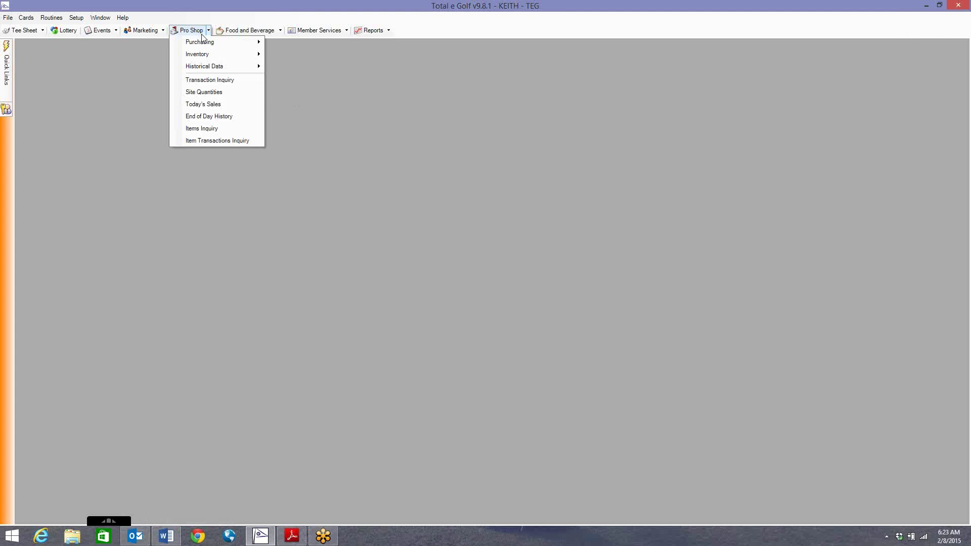
{"action": "mouse_move", "coordinate": [215, 43]}
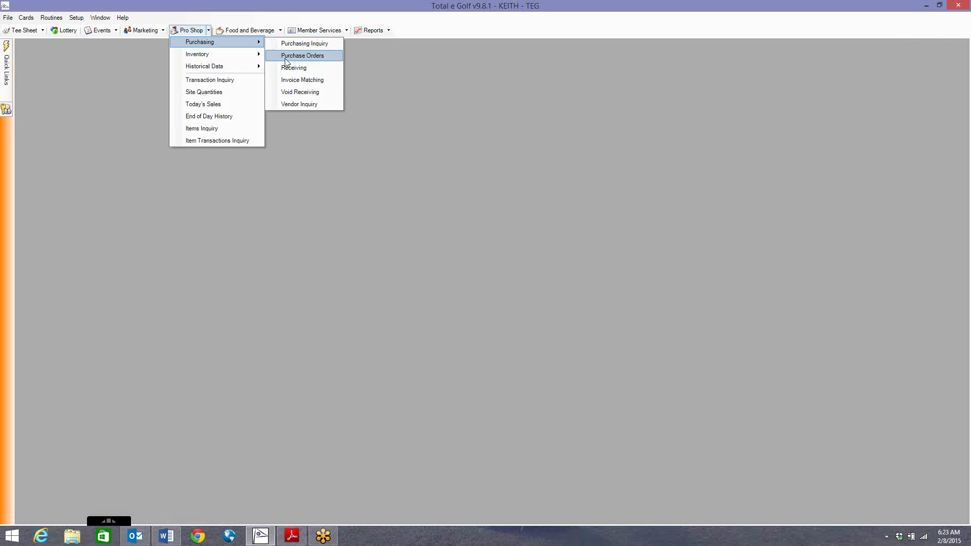
{"action": "left_click", "coordinate": [294, 67]}
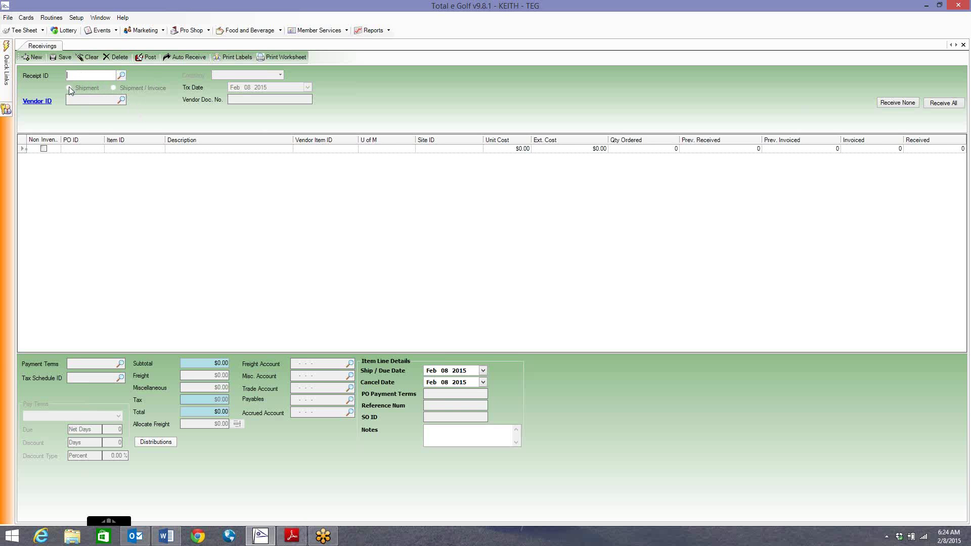
{"action": "left_click", "coordinate": [122, 76]}
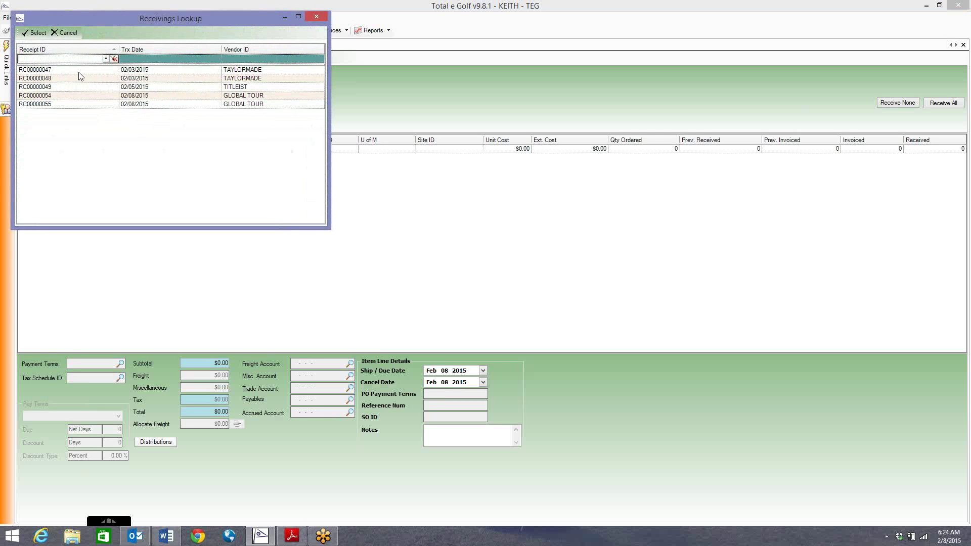
{"action": "left_click", "coordinate": [317, 17]}
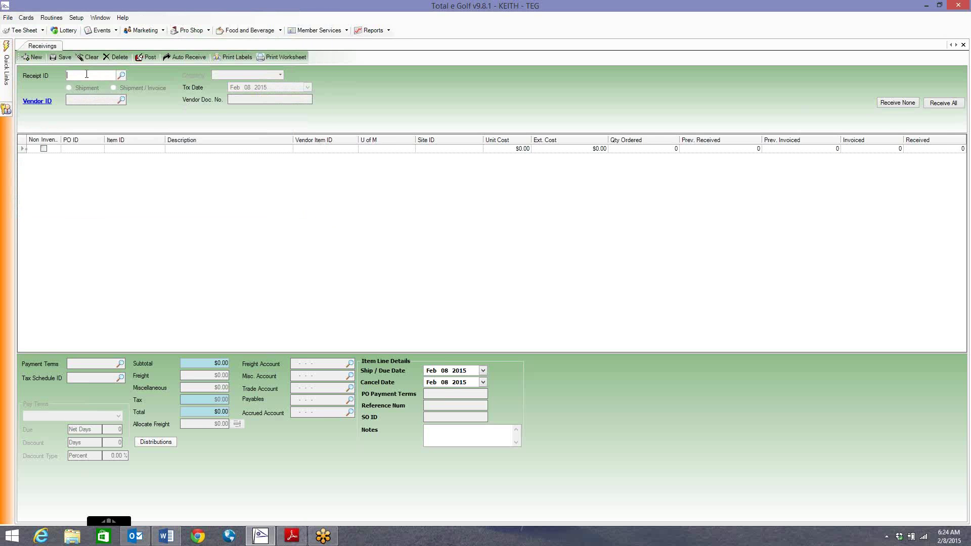
{"action": "left_click", "coordinate": [118, 76]}
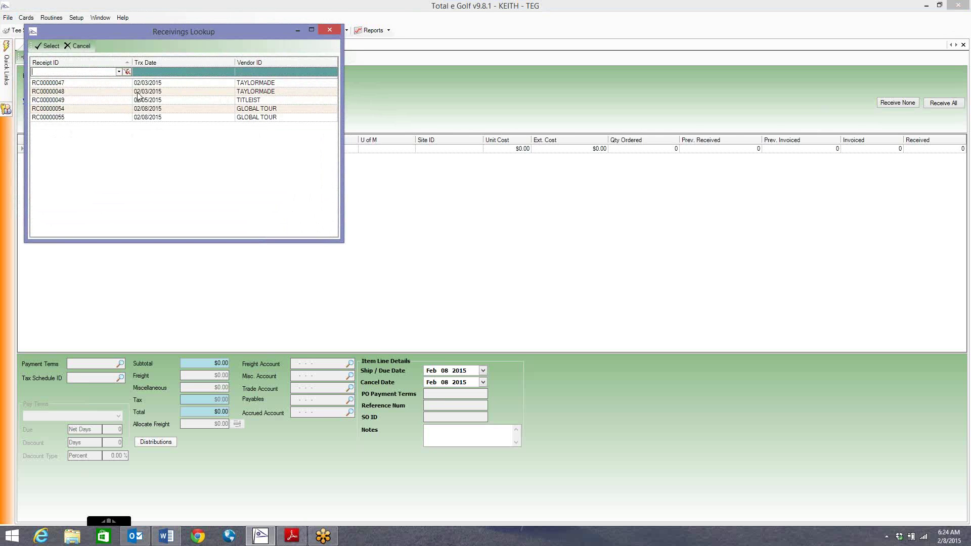
{"action": "double_click", "coordinate": [112, 83]}
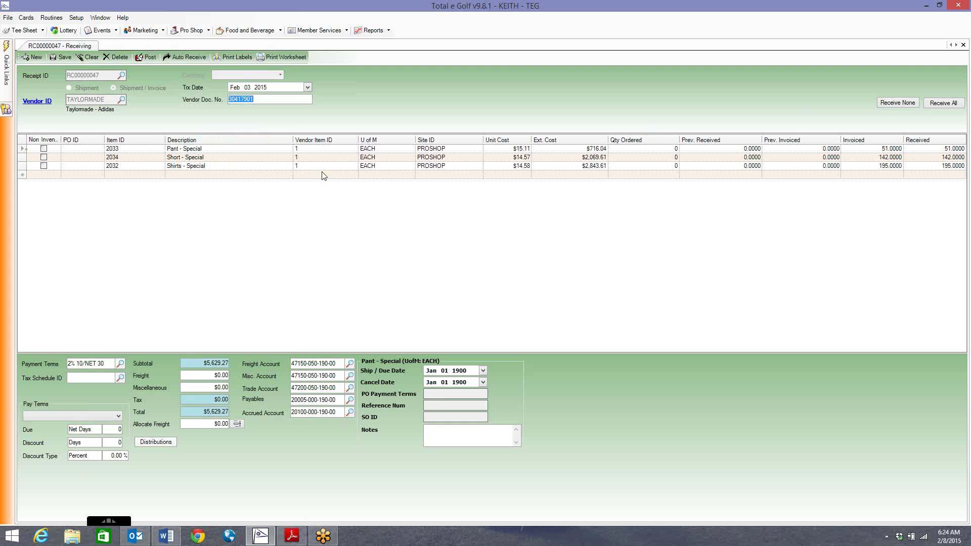
{"action": "left_click", "coordinate": [66, 57]}
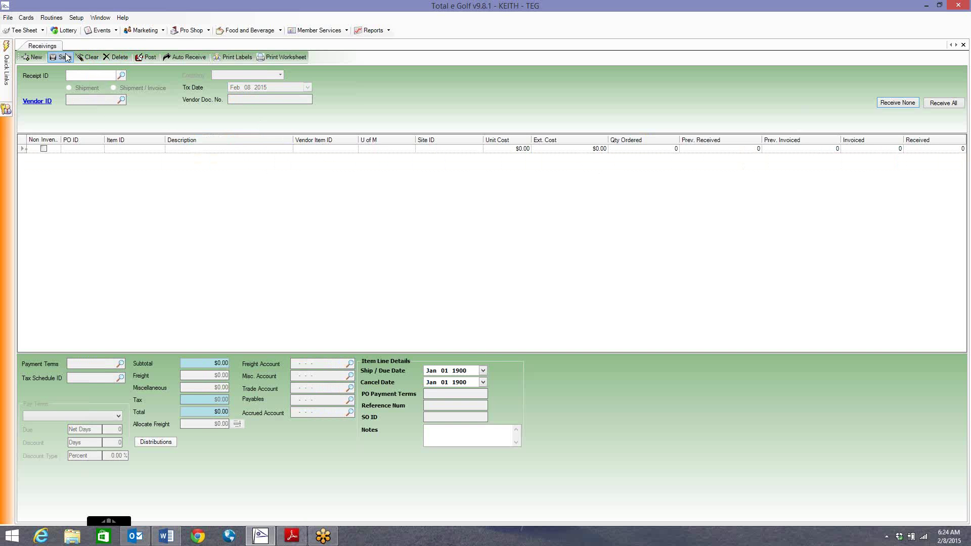
{"action": "left_click", "coordinate": [121, 76]}
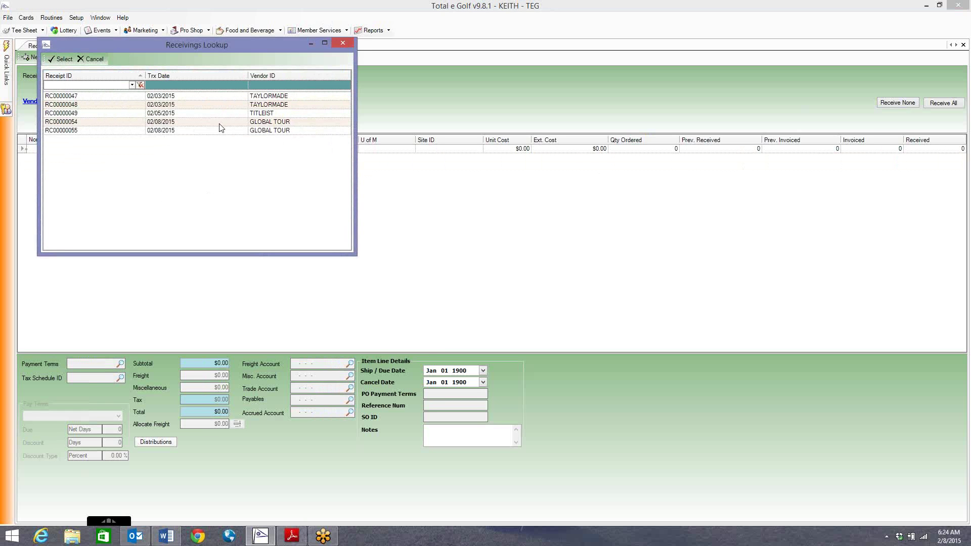
{"action": "left_click", "coordinate": [341, 46]}
{"action": "left_click", "coordinate": [340, 48]}
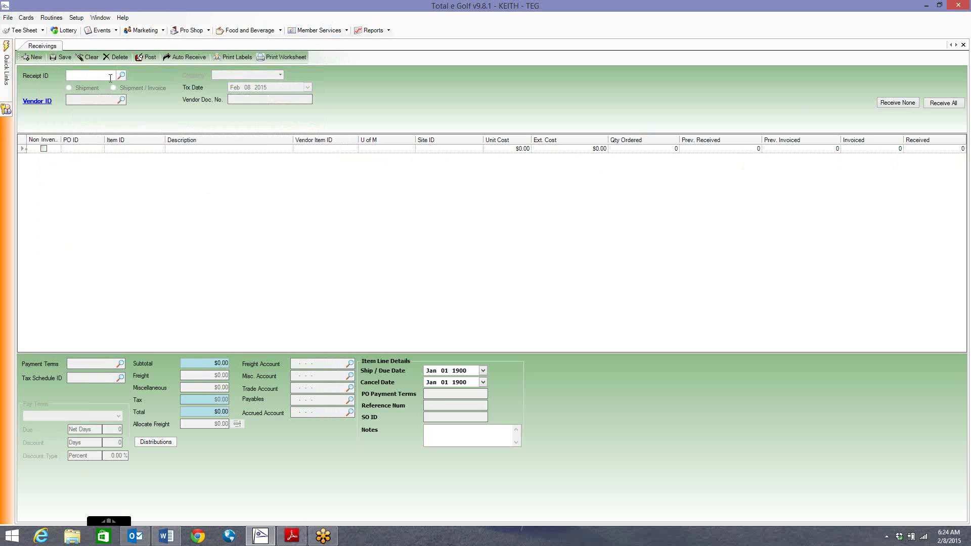
Start new receipt RC00000057 and check the Nike vendor and pant description on the invoice
{"action": "left_click", "coordinate": [34, 59]}
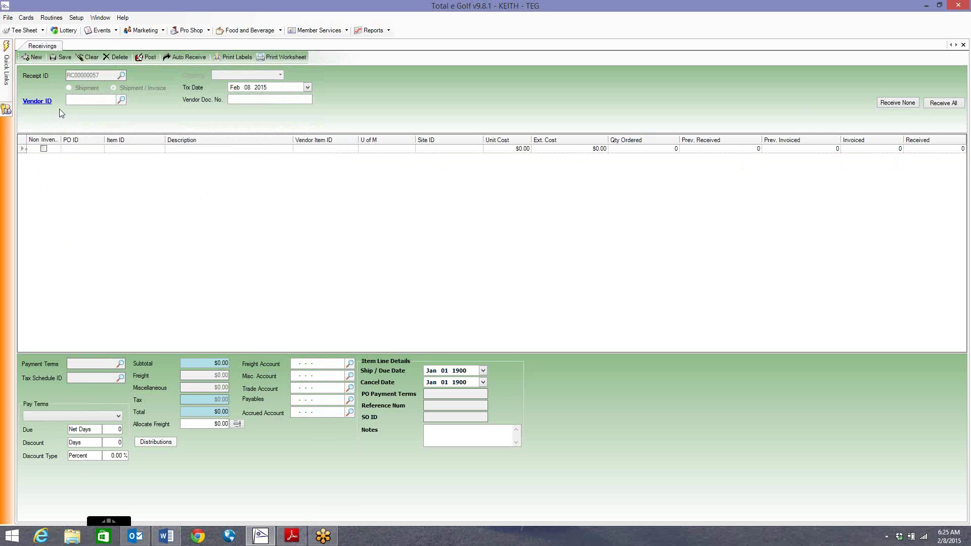
{"action": "left_click", "coordinate": [292, 535]}
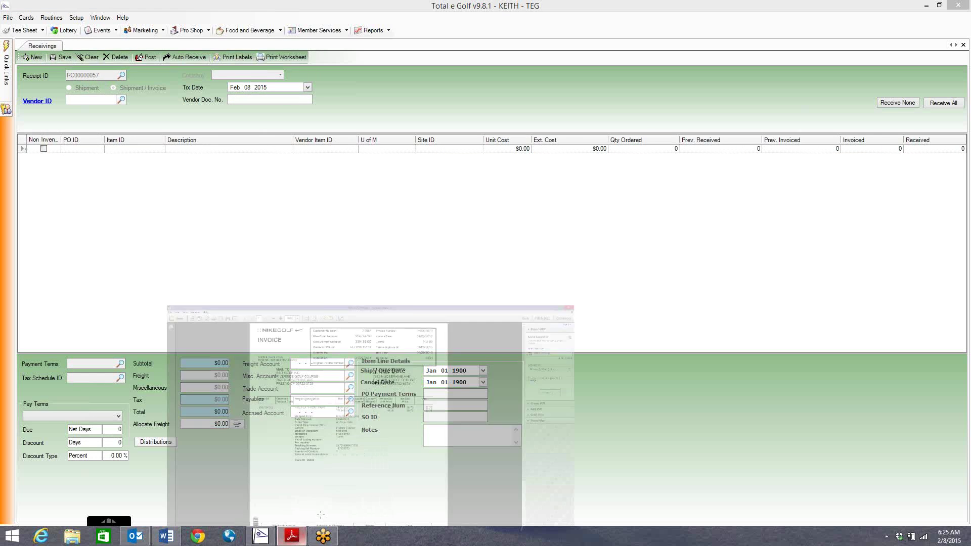
{"action": "left_click_drag", "start_coordinate": [209, 50], "coordinate": [336, 75]}
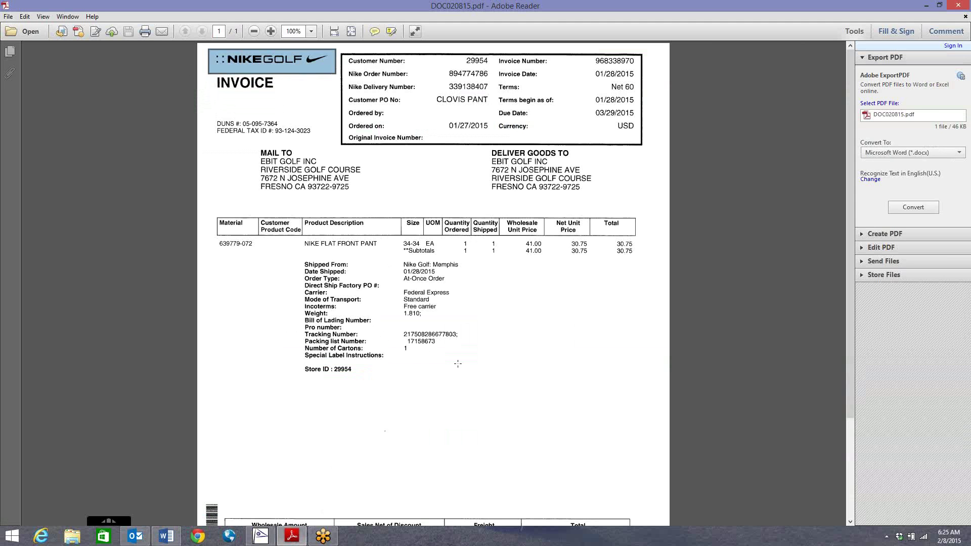
{"action": "left_click_drag", "start_coordinate": [288, 232], "coordinate": [391, 259]}
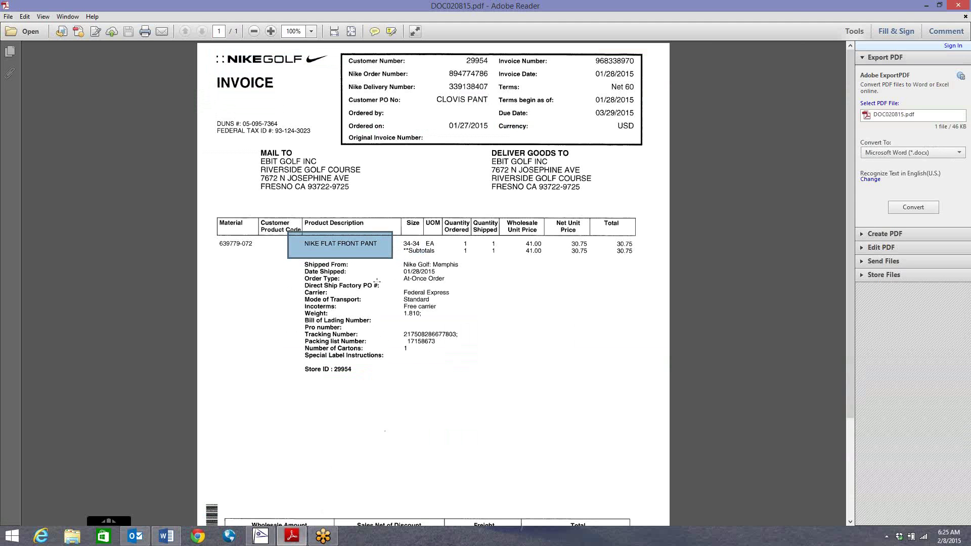
{"action": "left_click", "coordinate": [926, 6]}
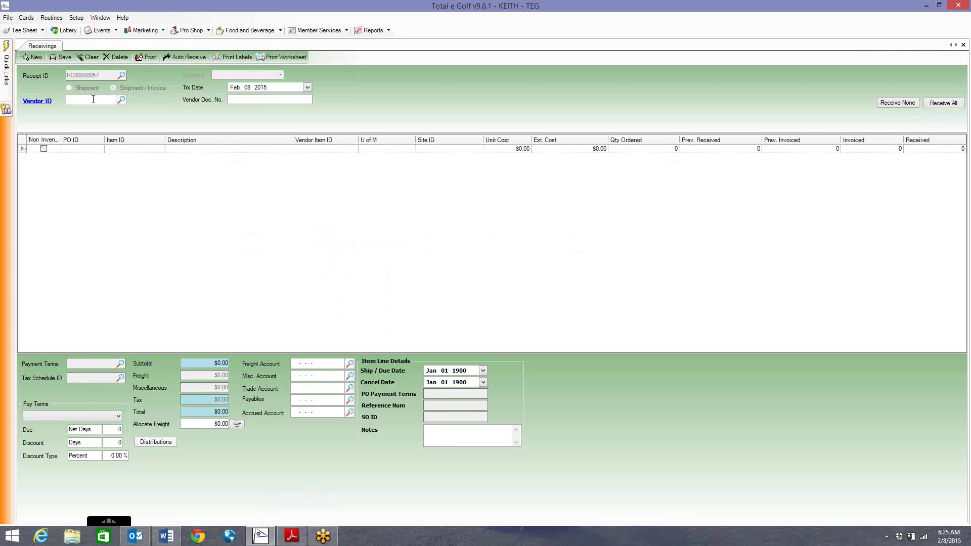
Assign vendor NIKE (Nike Golf) to the receipt from the vendor lookup
{"action": "type", "text": "NIKE"}
{"action": "left_click", "coordinate": [121, 100]}
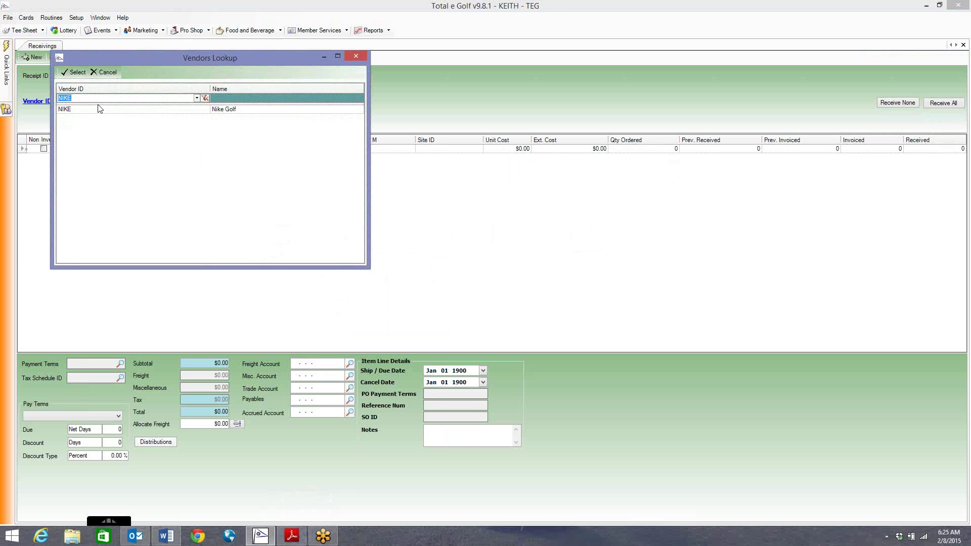
{"action": "key", "text": "BackSpace"}
{"action": "left_click_drag", "start_coordinate": [362, 122], "coordinate": [357, 165]}
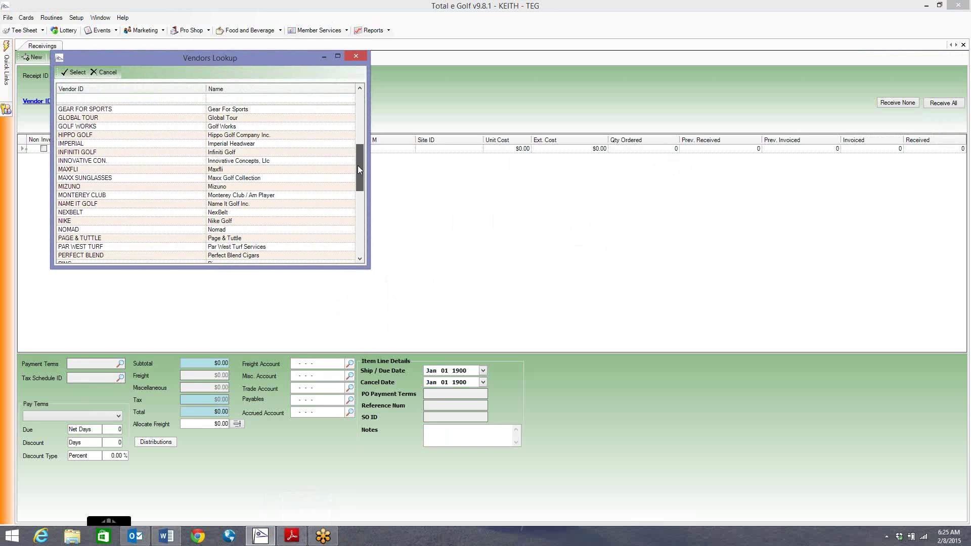
{"action": "left_click", "coordinate": [97, 222]}
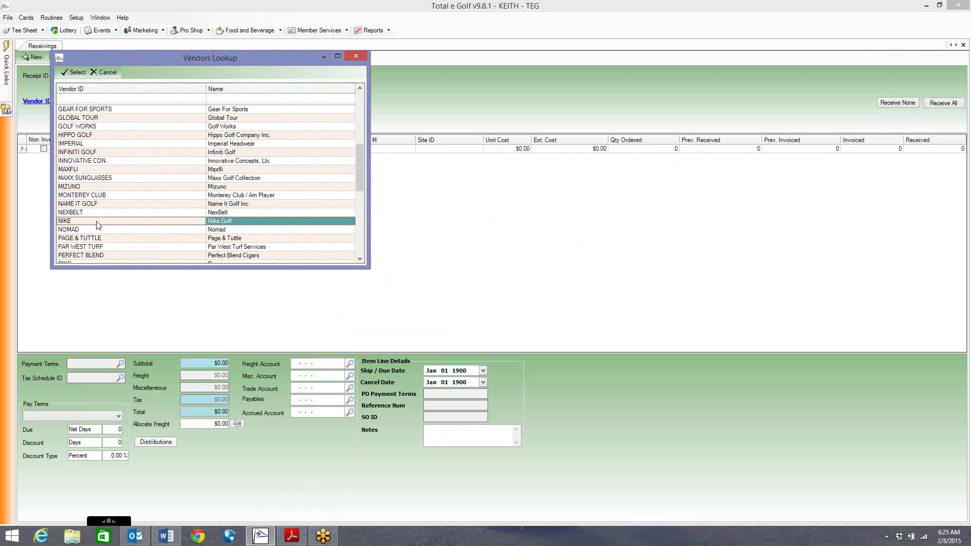
{"action": "double_click", "coordinate": [97, 223]}
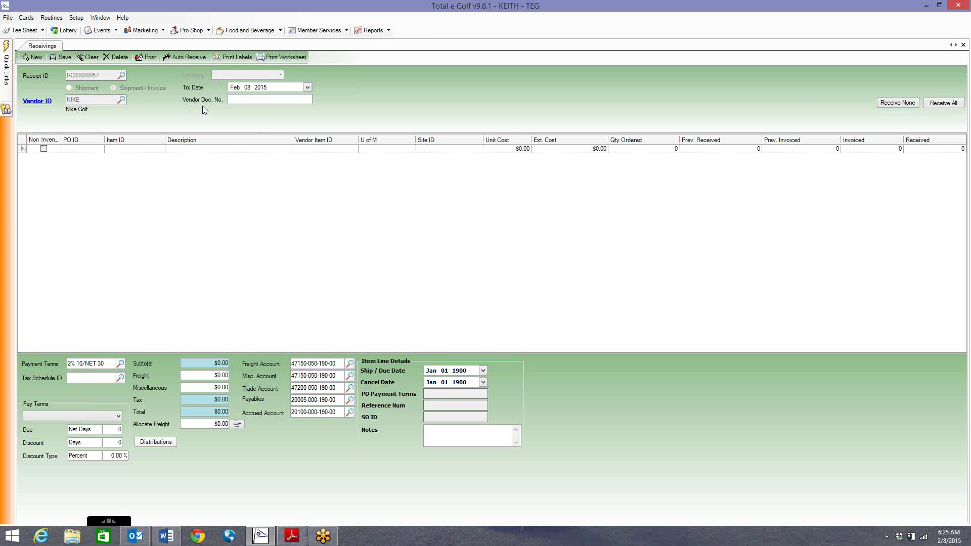
Enter the invoice number 968338970 as the receipt's vendor document number
{"action": "left_click", "coordinate": [291, 534]}
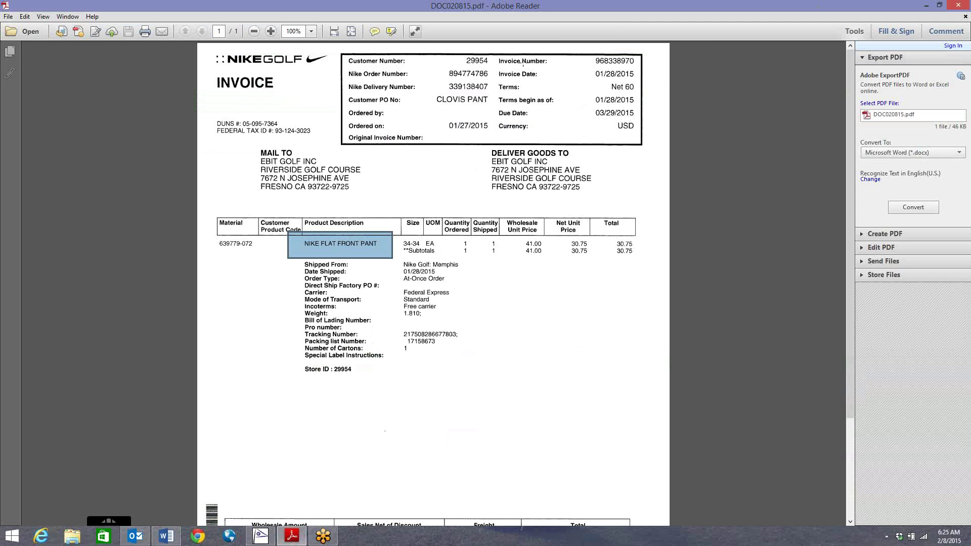
{"action": "left_click_drag", "start_coordinate": [497, 54], "coordinate": [636, 67]}
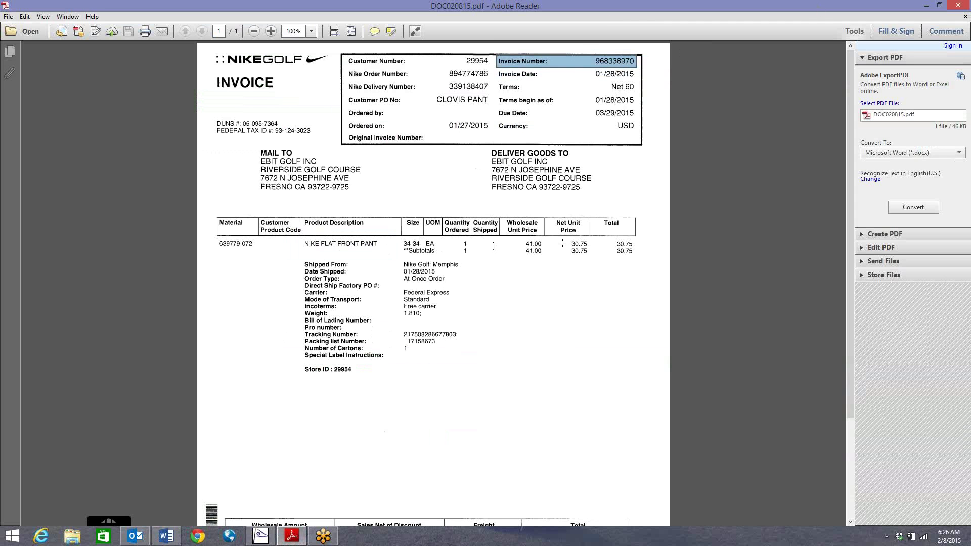
{"action": "left_click", "coordinate": [926, 7]}
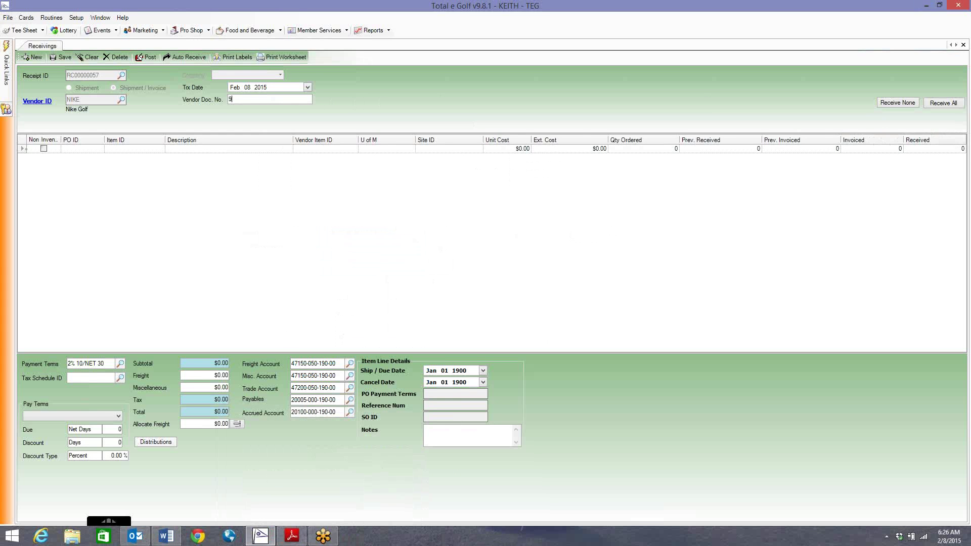
{"action": "type", "text": "968338970"}
{"action": "key", "text": "Tab"}
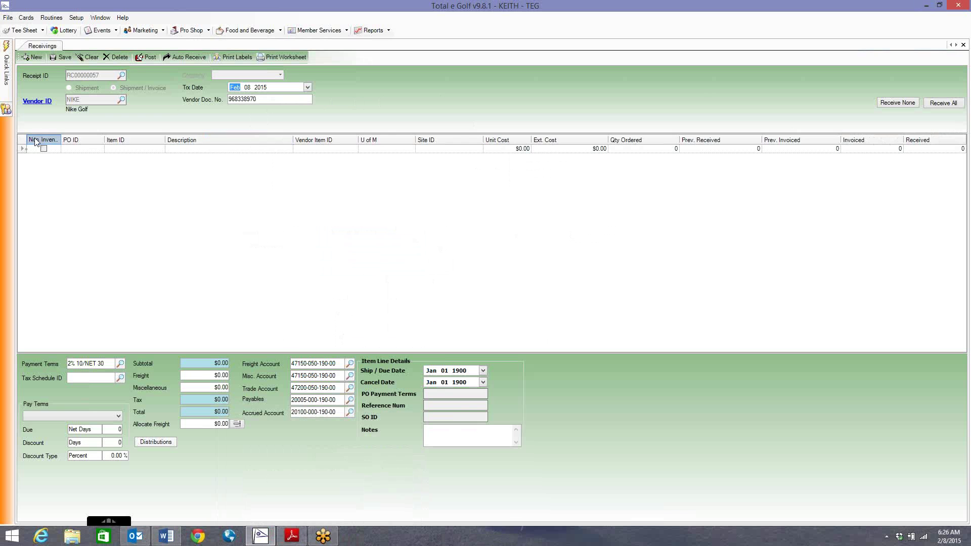
Add item 1387 Pant - Nike Flat Front Pant as the first receipt line, verified against the invoice
{"action": "left_click", "coordinate": [343, 149]}
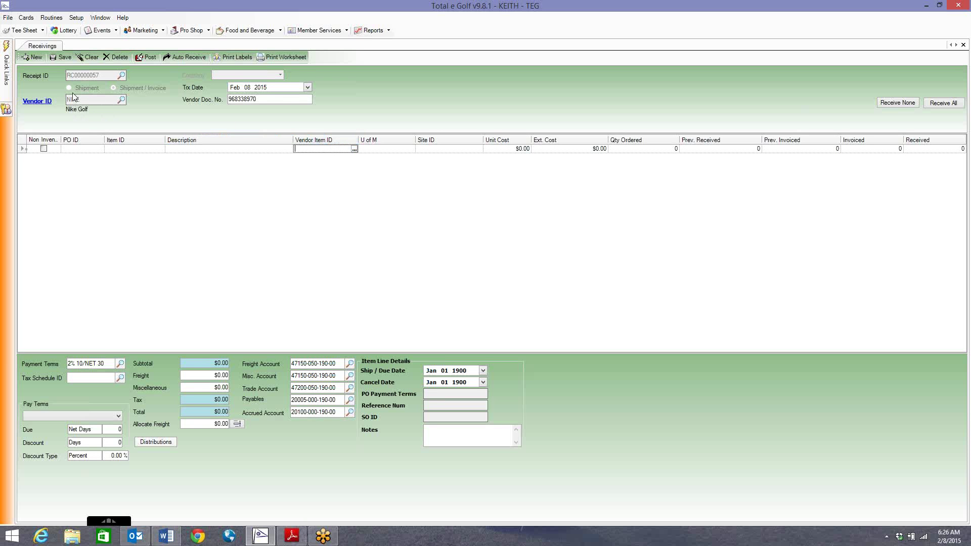
{"action": "left_click", "coordinate": [354, 149]}
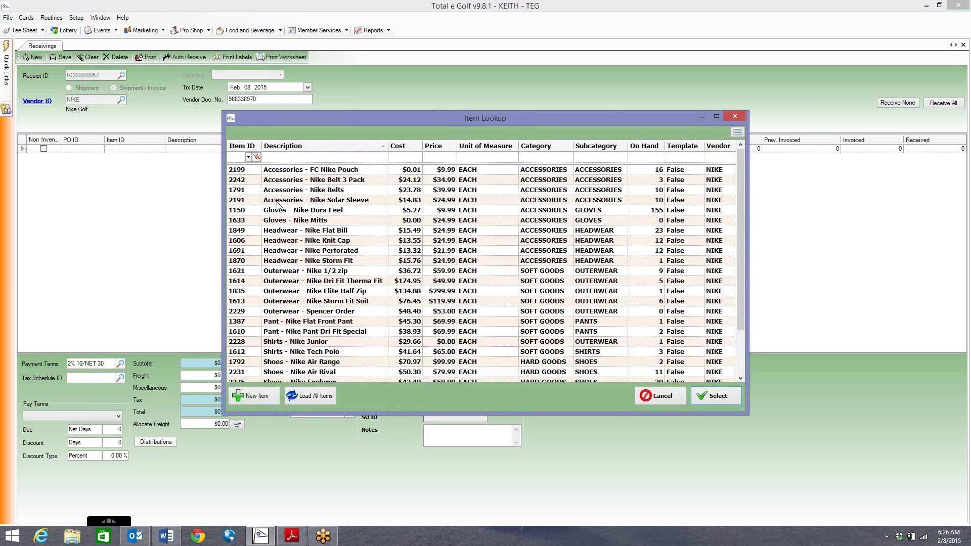
{"action": "left_click", "coordinate": [316, 252]}
{"action": "left_click", "coordinate": [321, 321]}
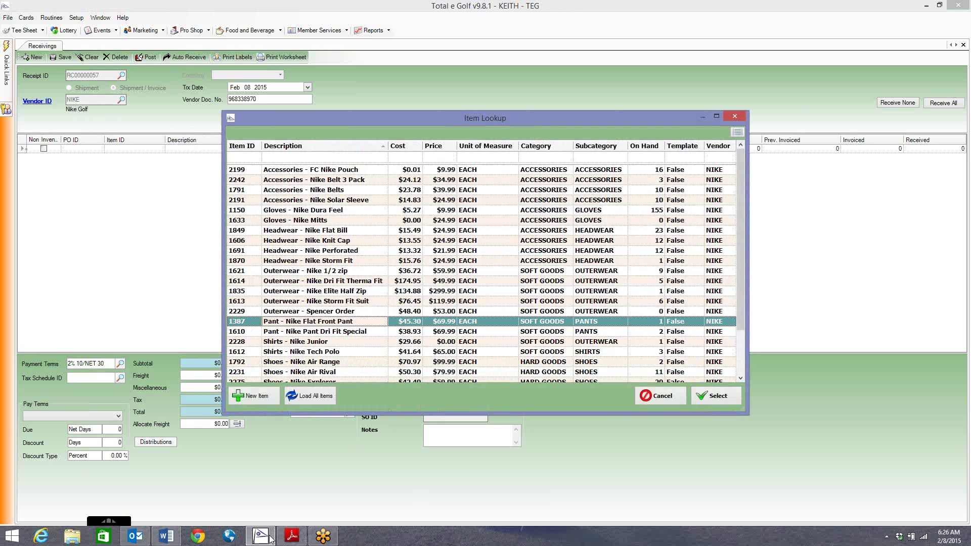
{"action": "left_click", "coordinate": [291, 536]}
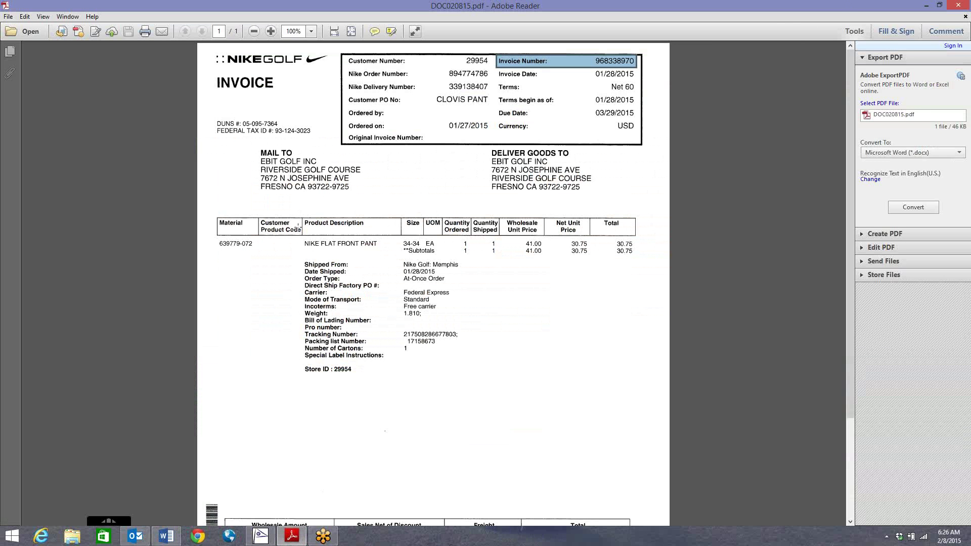
{"action": "left_click_drag", "start_coordinate": [297, 229], "coordinate": [392, 261]}
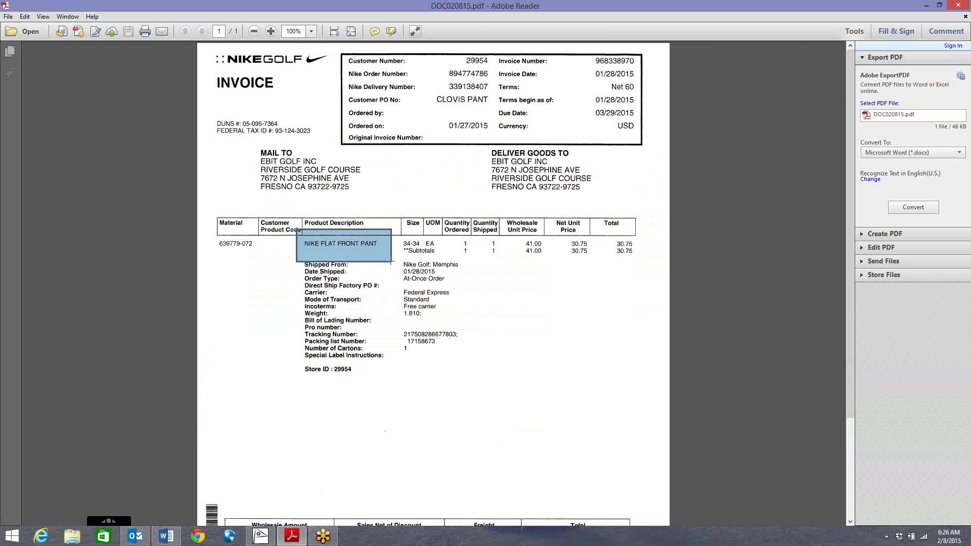
{"action": "left_click", "coordinate": [260, 536]}
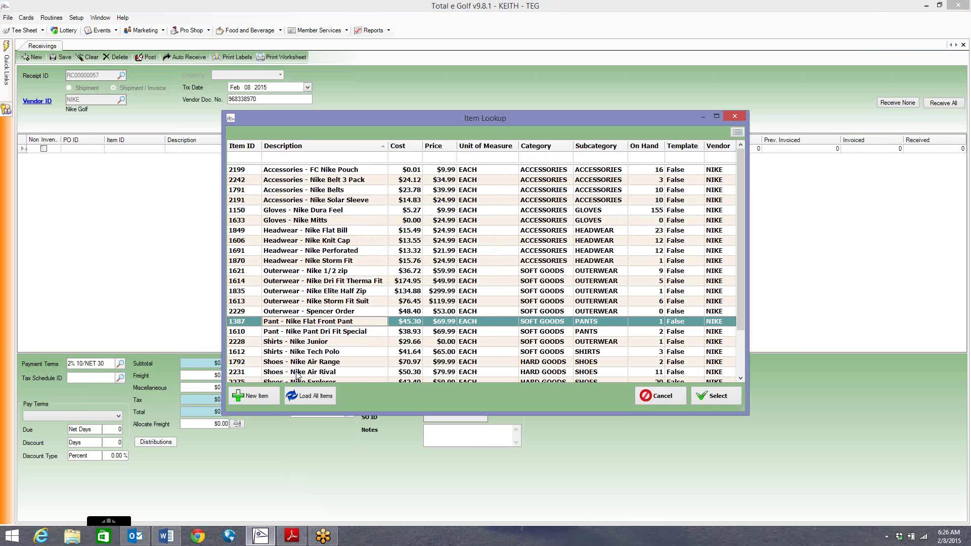
{"action": "double_click", "coordinate": [334, 321]}
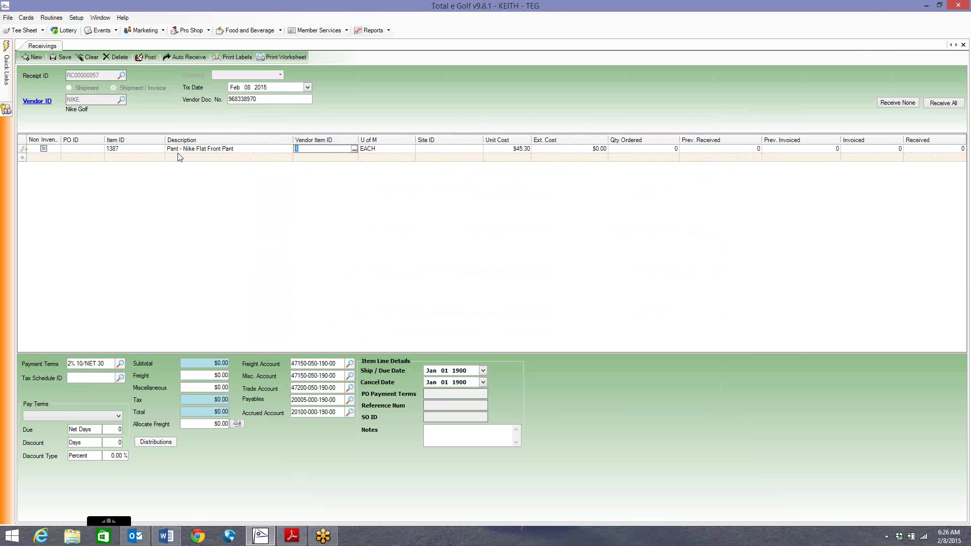
Set the line's site to PROSHOP and find the 30.75 price on the invoice
{"action": "left_click", "coordinate": [452, 149]}
{"action": "left_click", "coordinate": [479, 148]}
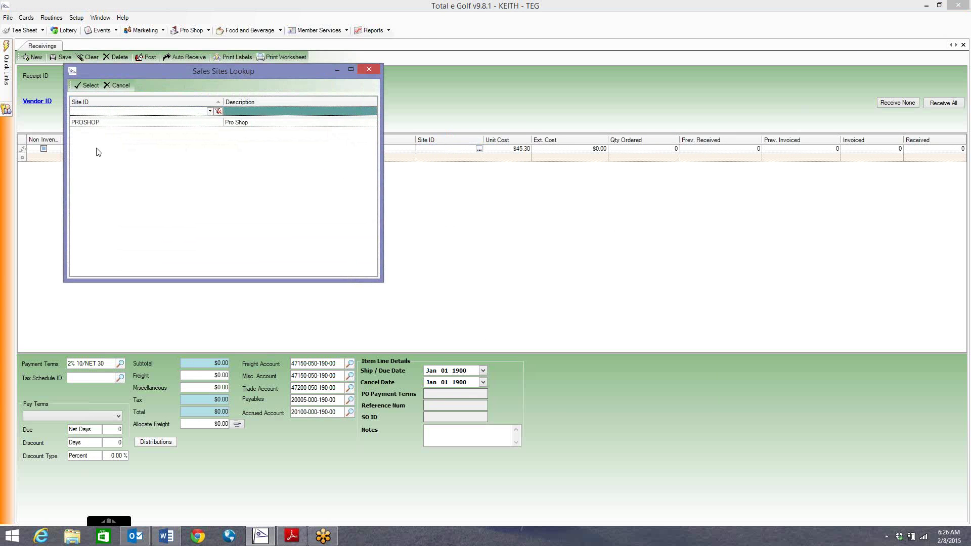
{"action": "double_click", "coordinate": [94, 124]}
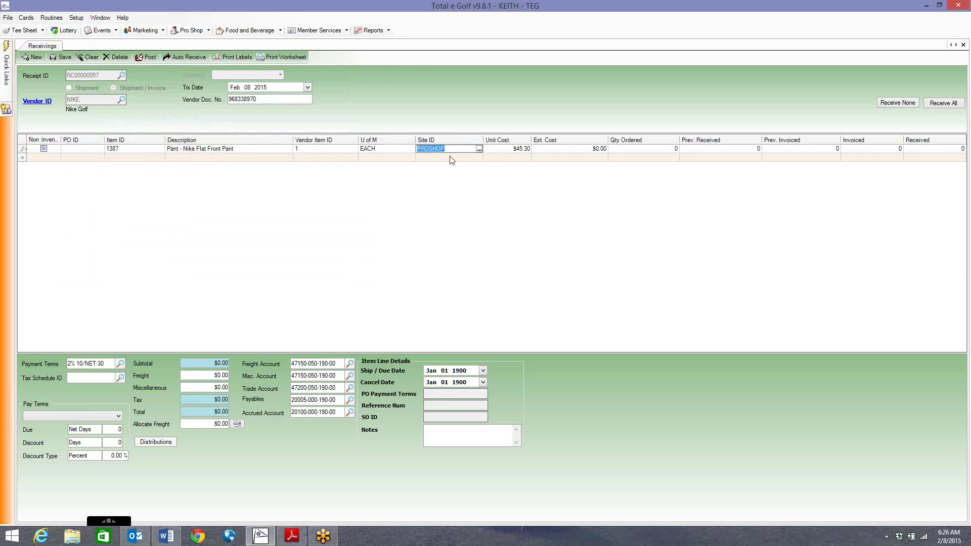
{"action": "left_click", "coordinate": [507, 150]}
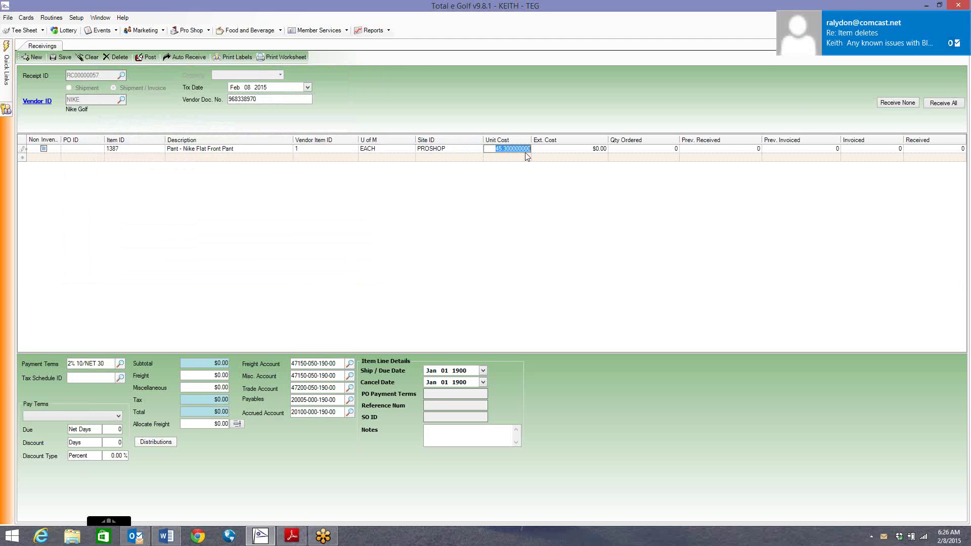
{"action": "left_click", "coordinate": [291, 535]}
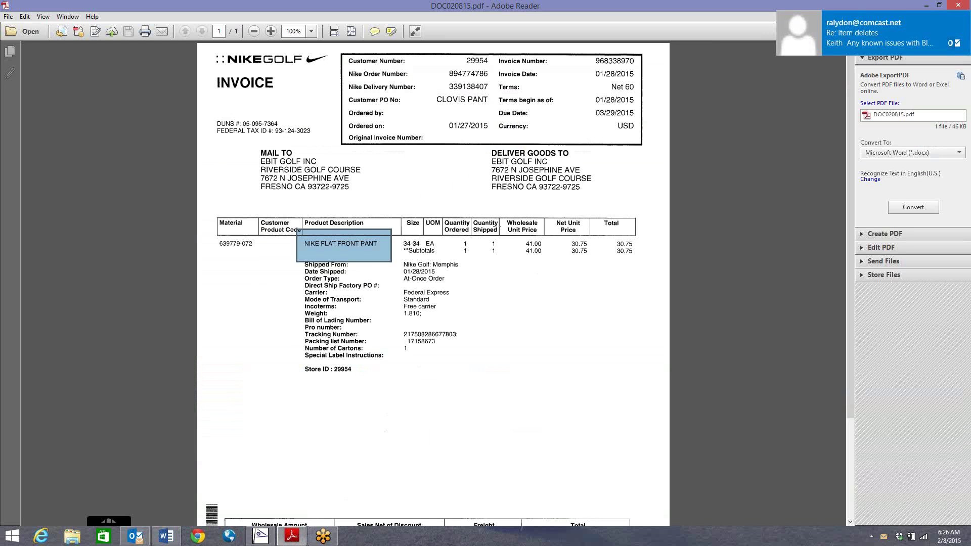
{"action": "left_click", "coordinate": [465, 280]}
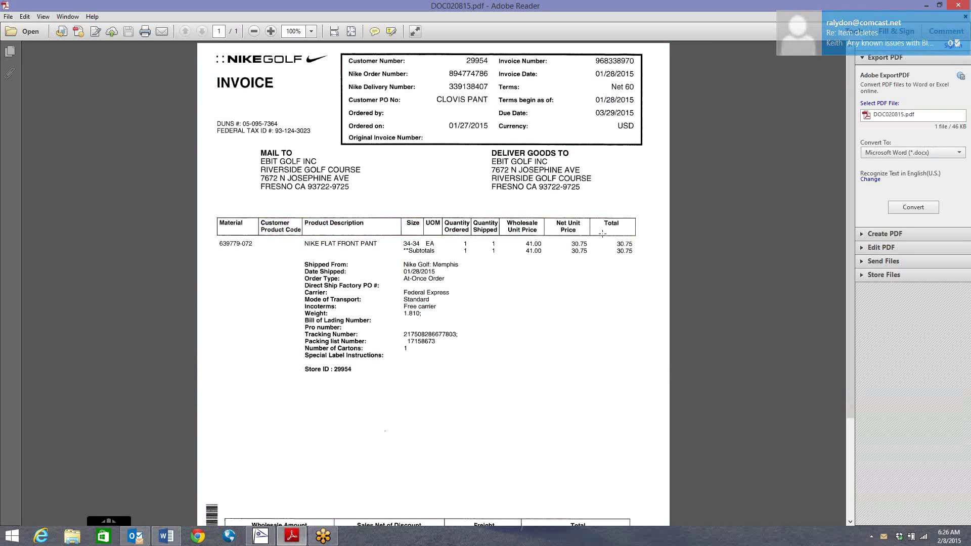
{"action": "left_click_drag", "start_coordinate": [598, 232], "coordinate": [645, 268]}
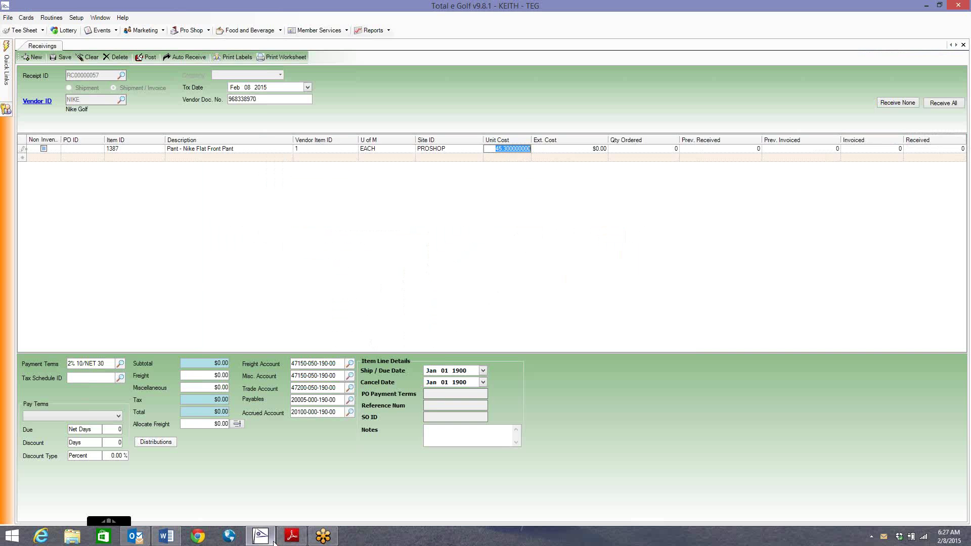
{"action": "left_click", "coordinate": [260, 535]}
Enter a $30.75 unit cost on the pant line and commit the received quantity
{"action": "type", "text": "30.75"}
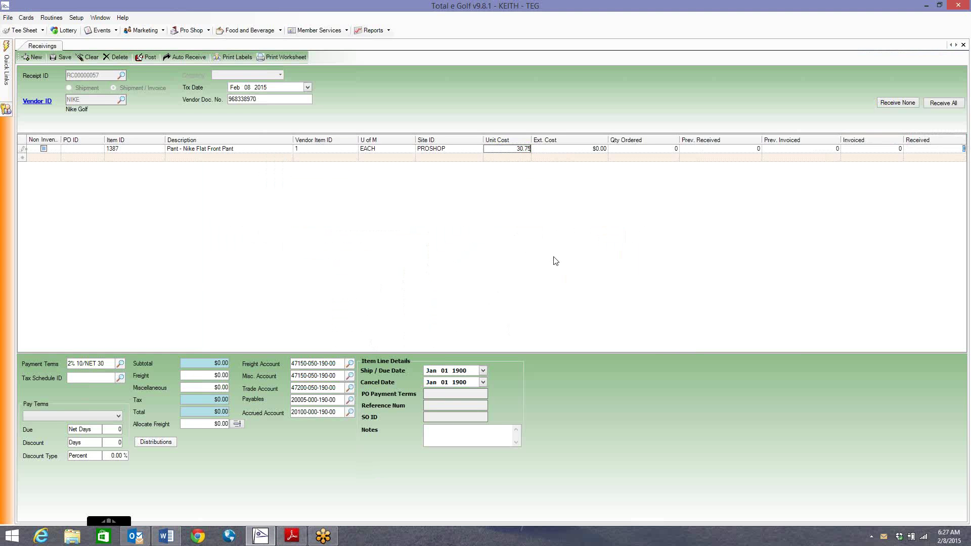
{"action": "key", "text": "Tab"}
{"action": "left_click", "coordinate": [43, 157]}
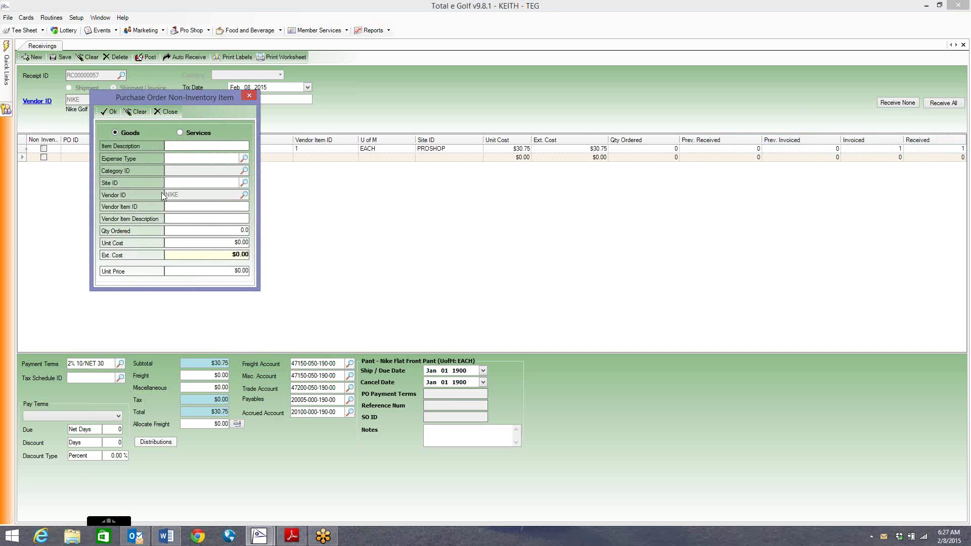
Close the Purchase Order Non-Inventory Item dialog, leaving the receipt total at $30.75
{"action": "left_click", "coordinate": [166, 112]}
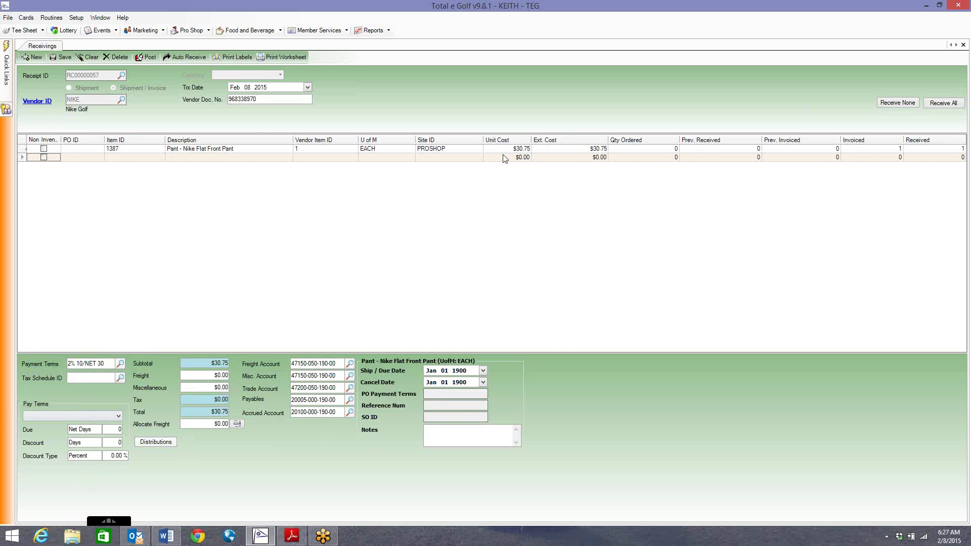
Find the 9.66 freight on the invoice and select the receipt's freight allocation field
{"action": "left_click", "coordinate": [292, 536]}
{"action": "scroll", "coordinate": [571, 317], "scroll_direction": "down", "scroll_amount": 5}
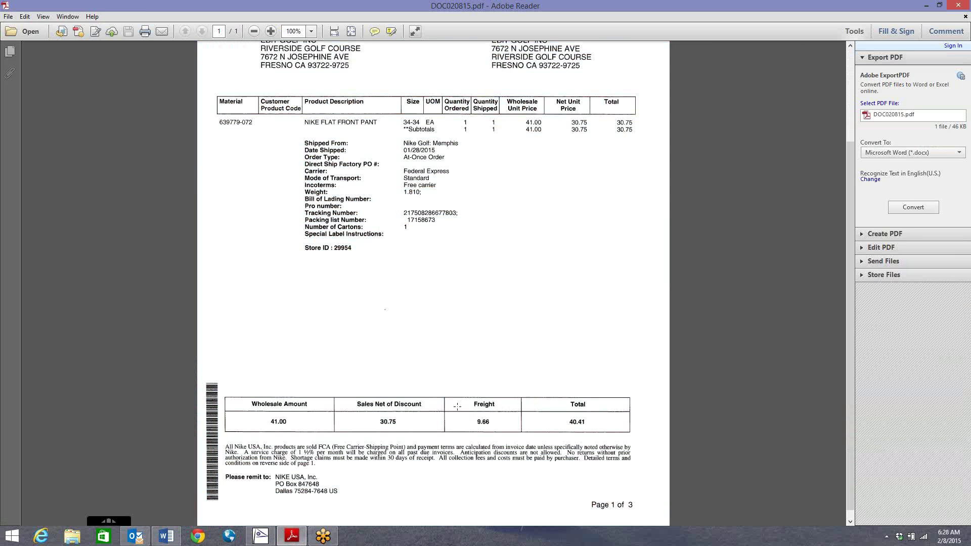
{"action": "left_click_drag", "start_coordinate": [453, 393], "coordinate": [519, 440]}
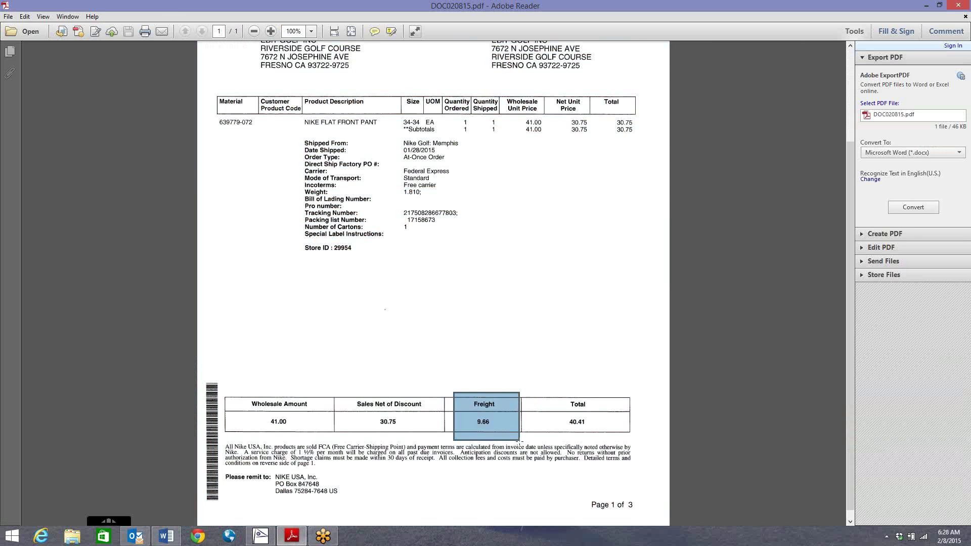
{"action": "left_click", "coordinate": [266, 537]}
{"action": "left_click", "coordinate": [208, 423]}
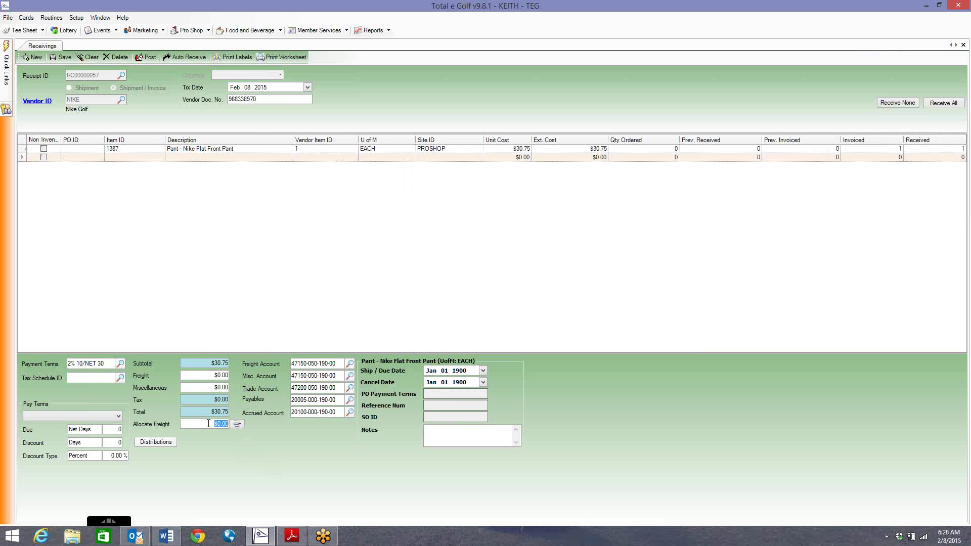
Allocate the 9.66 freight to the pant line and confirm the $40.41 total against the invoice
{"action": "type", "text": "9.66"}
{"action": "left_click", "coordinate": [237, 425]}
{"action": "left_click", "coordinate": [292, 536]}
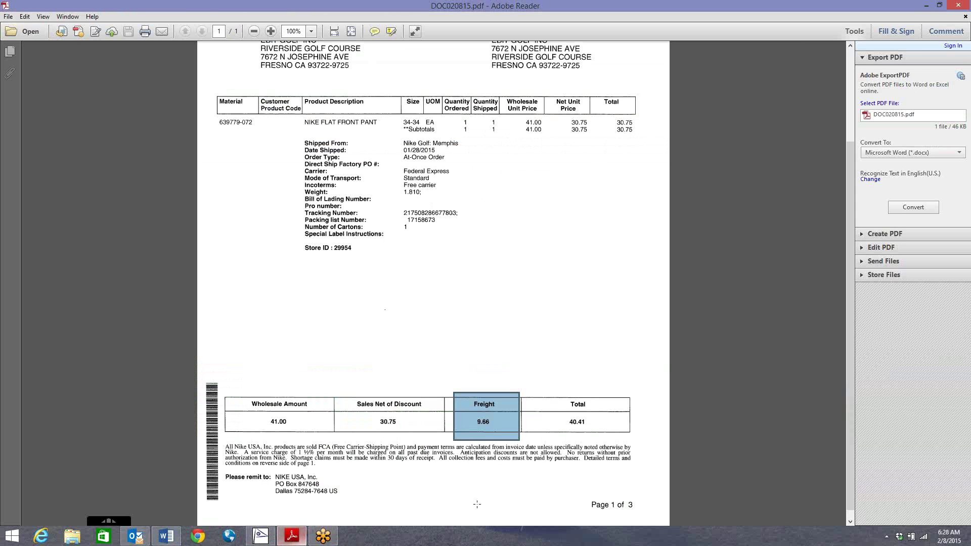
{"action": "left_click_drag", "start_coordinate": [556, 403], "coordinate": [615, 440]}
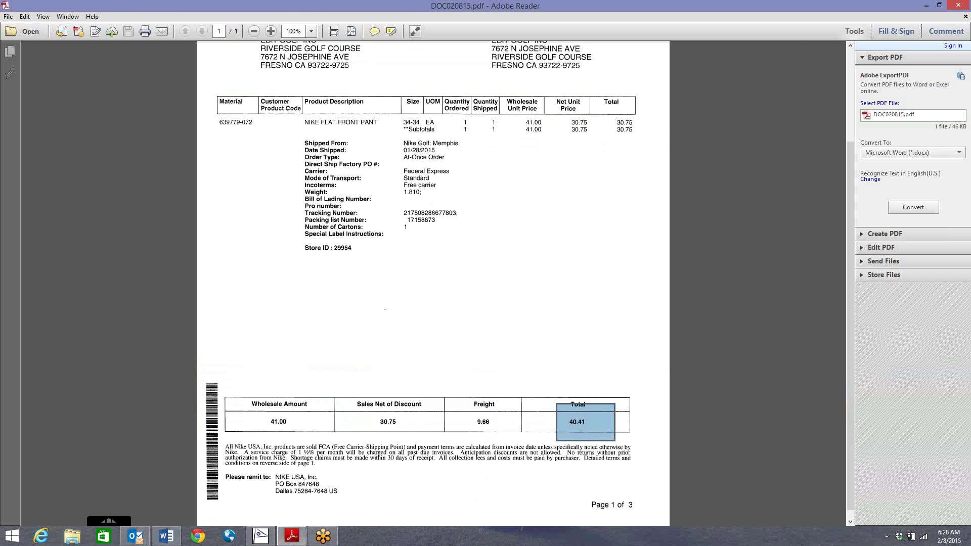
{"action": "left_click", "coordinate": [261, 535]}
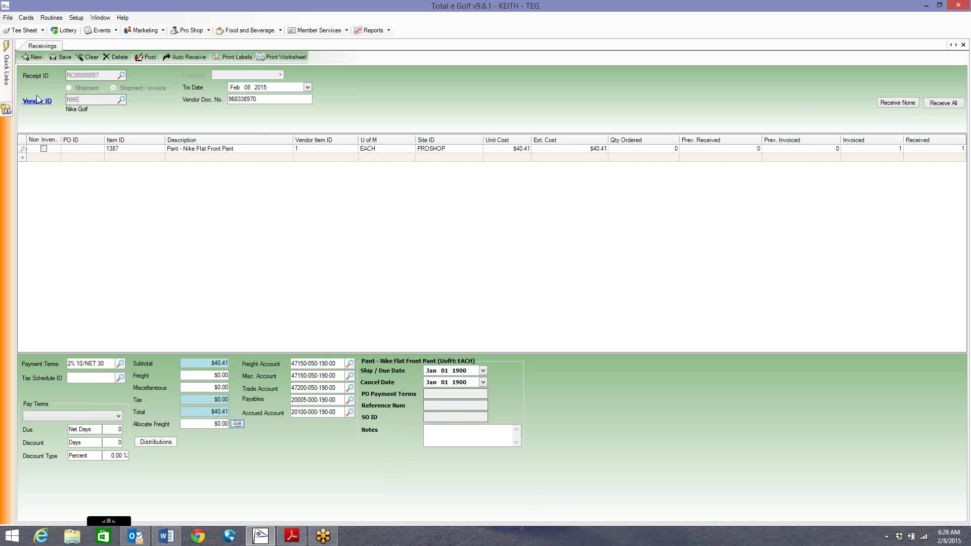
Finish the special-order note in receipt RC00000057's Notes box with the customer's name
{"action": "left_click", "coordinate": [444, 437]}
Preview and print the $69.99 label for item 1387 Nike Flat Front Pant, then close label printing
{"action": "left_click", "coordinate": [237, 59]}
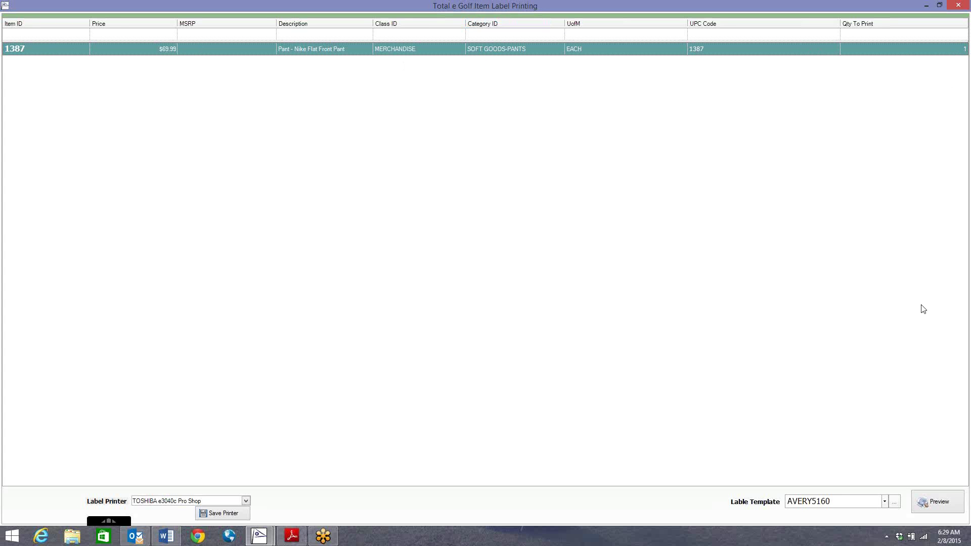
{"action": "left_click", "coordinate": [934, 504]}
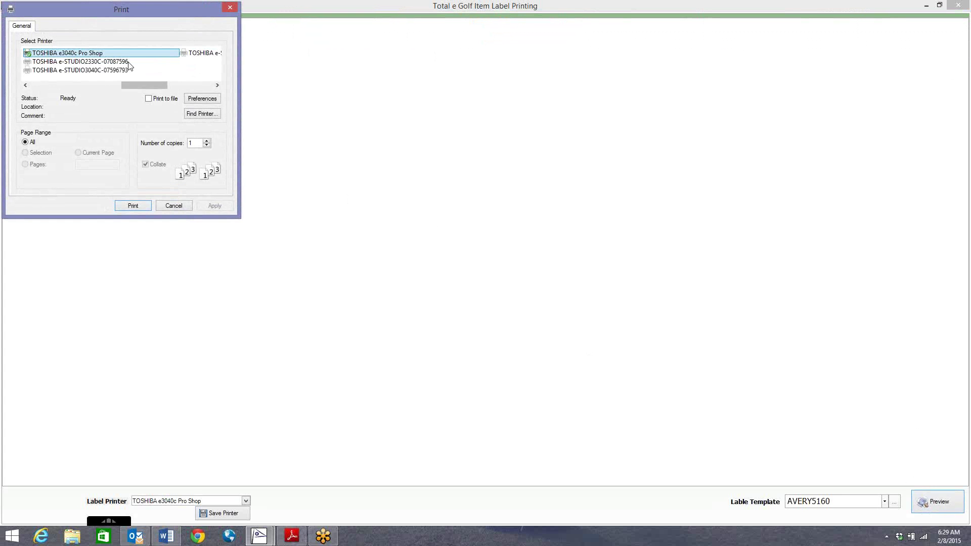
{"action": "left_click", "coordinate": [134, 206]}
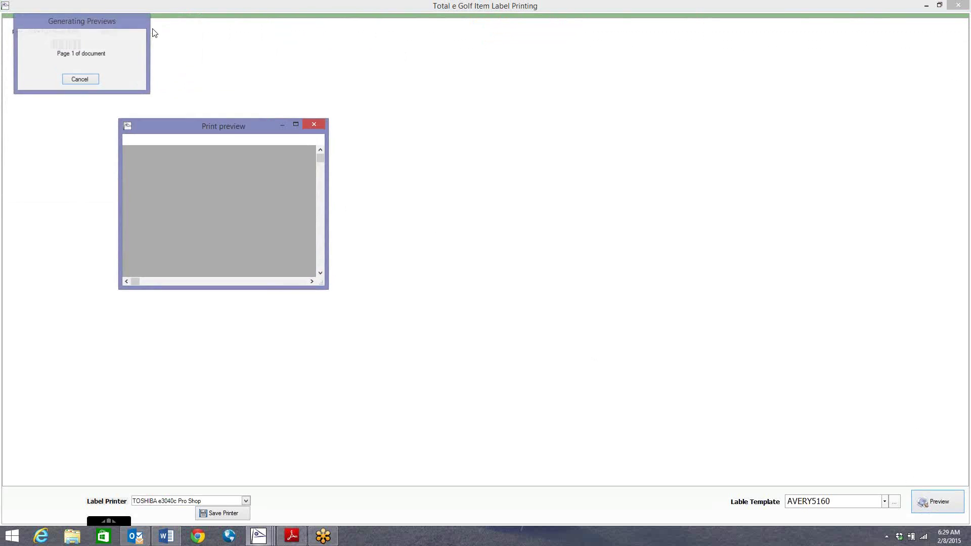
{"action": "double_click", "coordinate": [253, 126]}
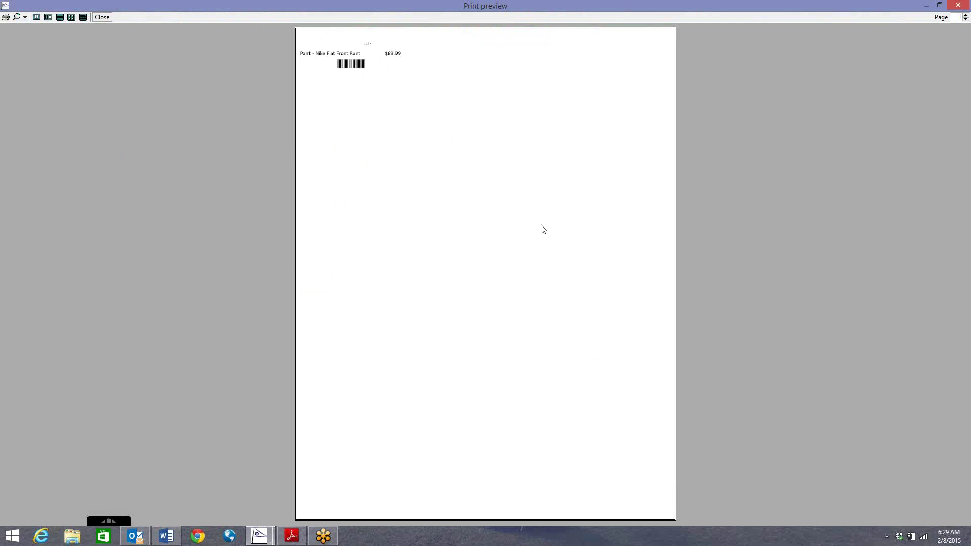
{"action": "left_click", "coordinate": [960, 7]}
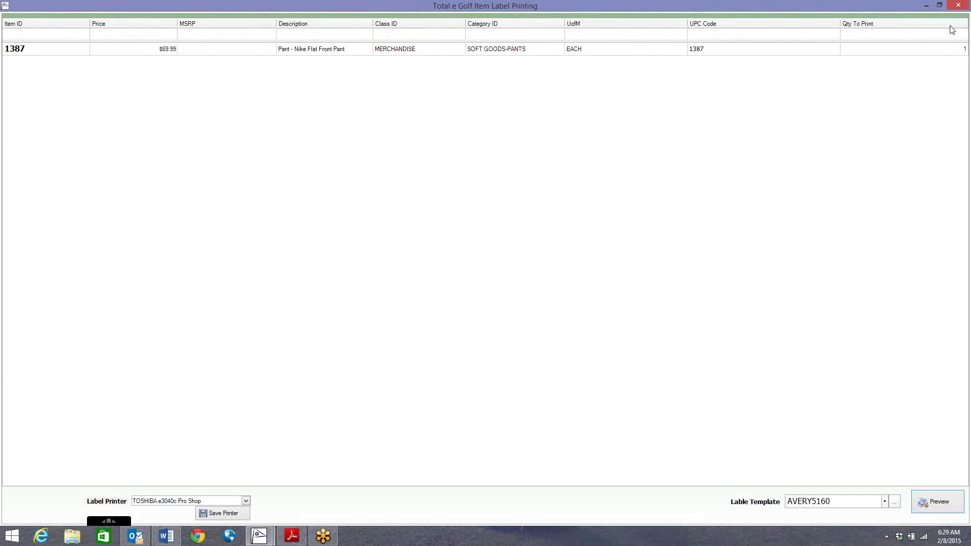
{"action": "left_click", "coordinate": [962, 6]}
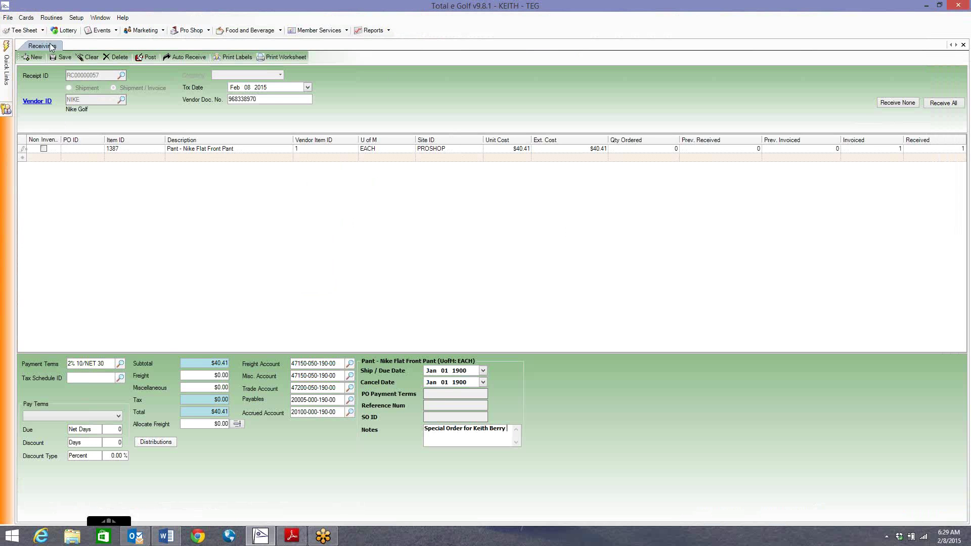
{"action": "left_click", "coordinate": [26, 18]}
{"action": "mouse_move", "coordinate": [53, 57]}
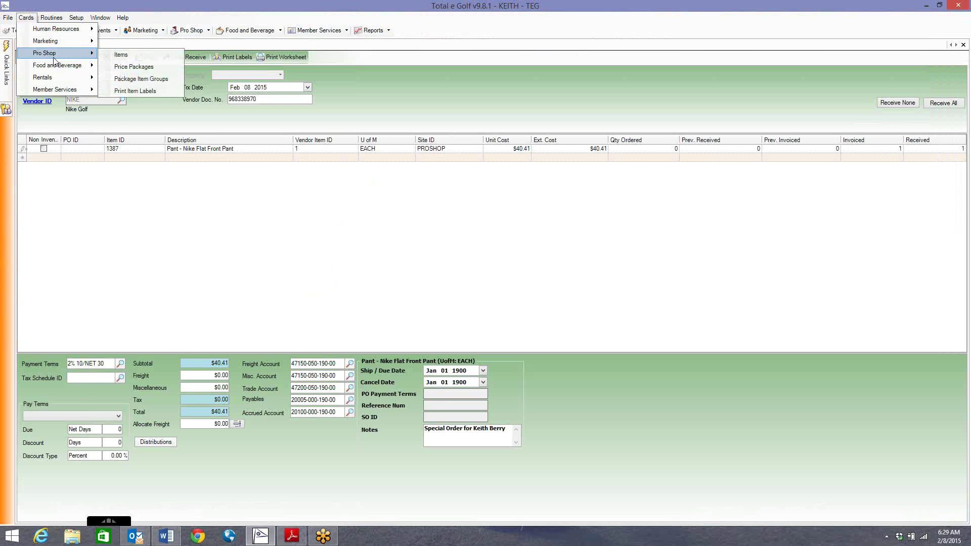
{"action": "left_click", "coordinate": [120, 89]}
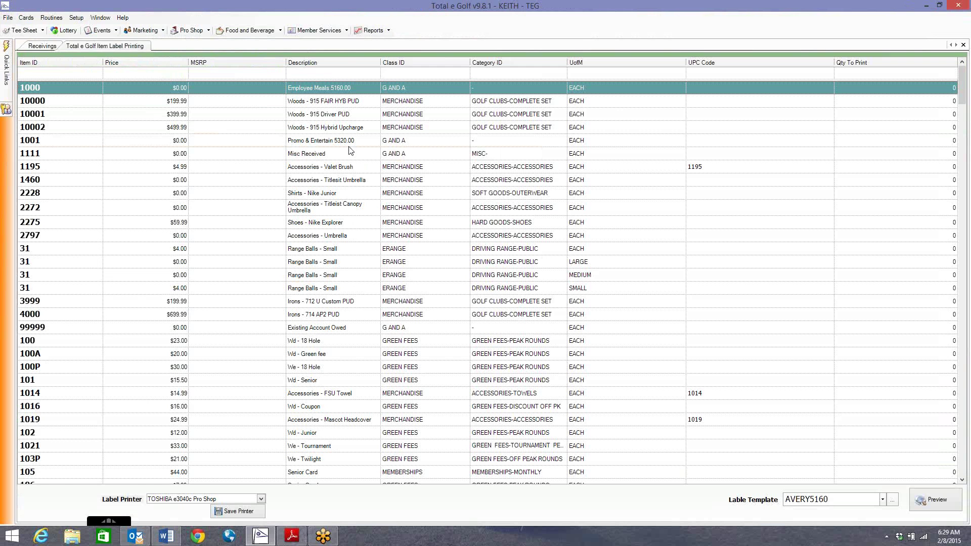
{"action": "left_click", "coordinate": [26, 18]}
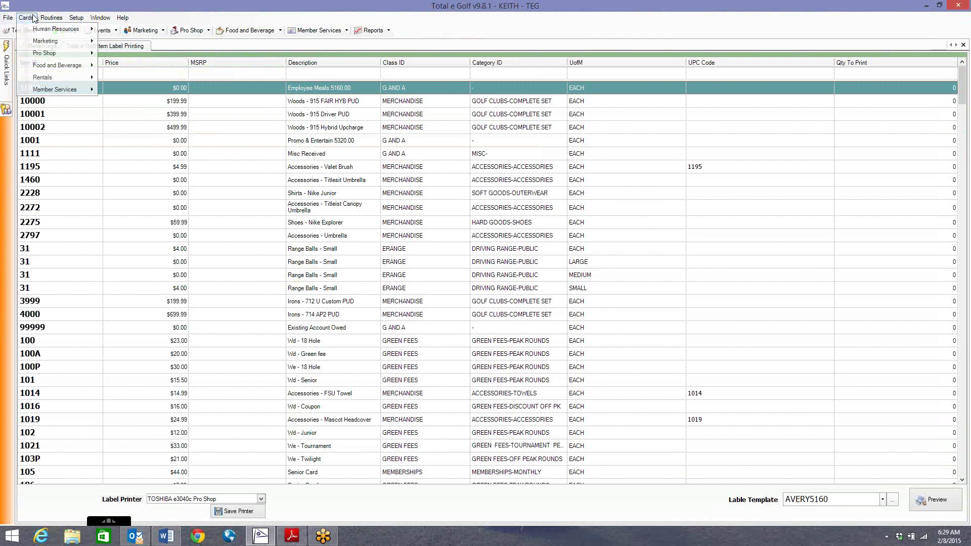
{"action": "mouse_move", "coordinate": [52, 53]}
{"action": "left_click", "coordinate": [156, 92]}
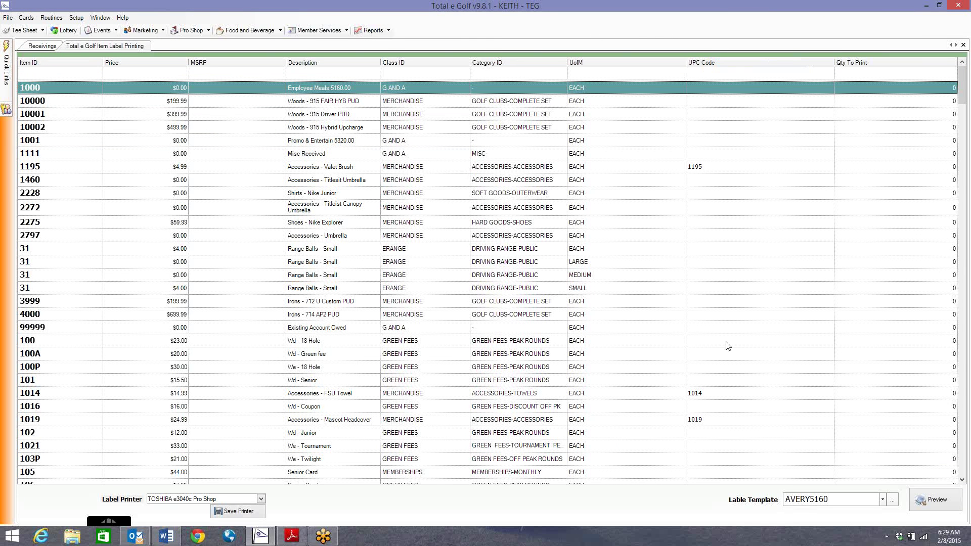
{"action": "left_click", "coordinate": [886, 114]}
{"action": "left_click", "coordinate": [905, 263]}
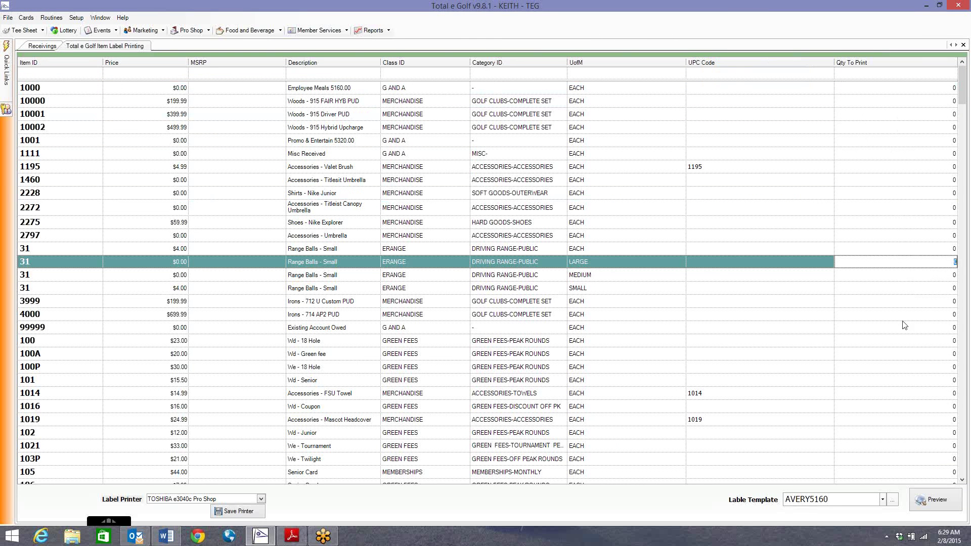
{"action": "left_click", "coordinate": [904, 327]}
{"action": "left_click", "coordinate": [905, 392]}
{"action": "left_click", "coordinate": [932, 501]}
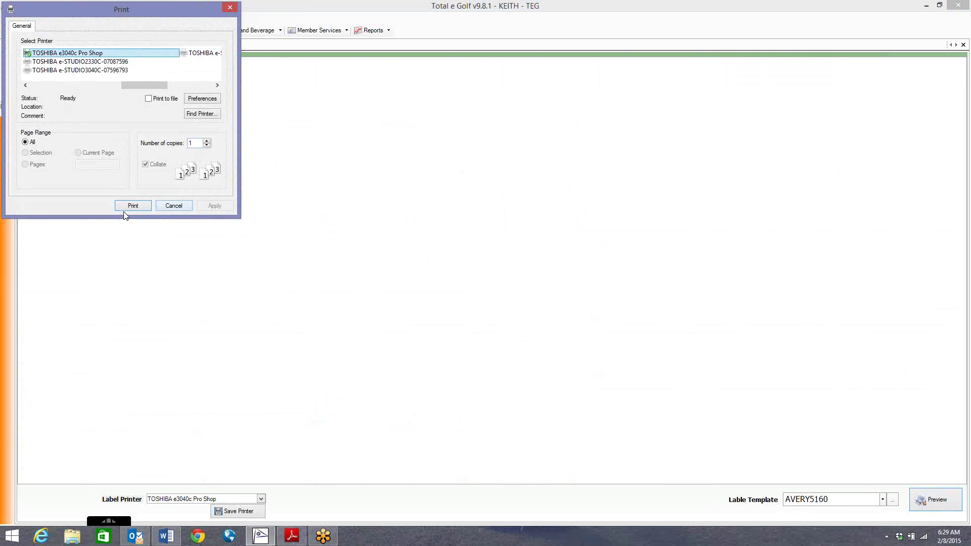
{"action": "left_click", "coordinate": [232, 9]}
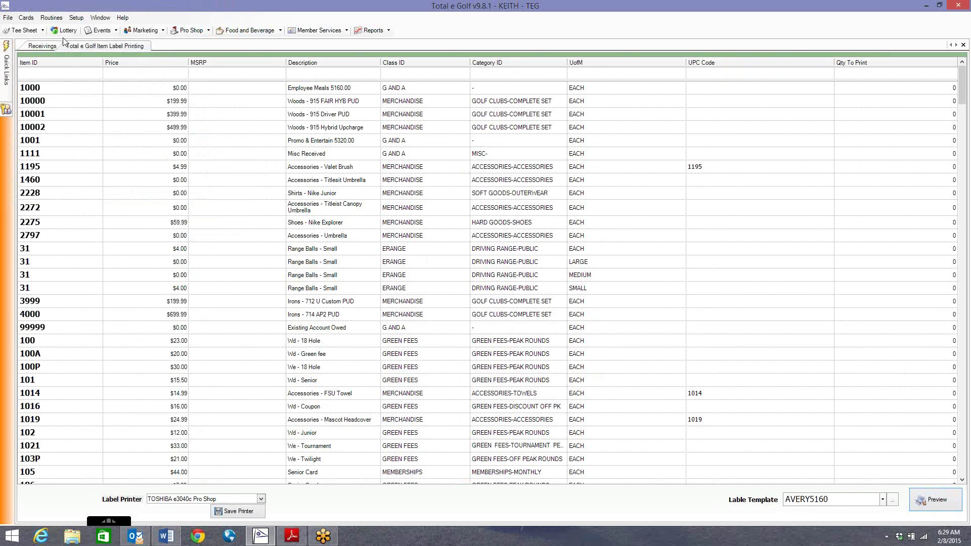
{"action": "left_click", "coordinate": [963, 45]}
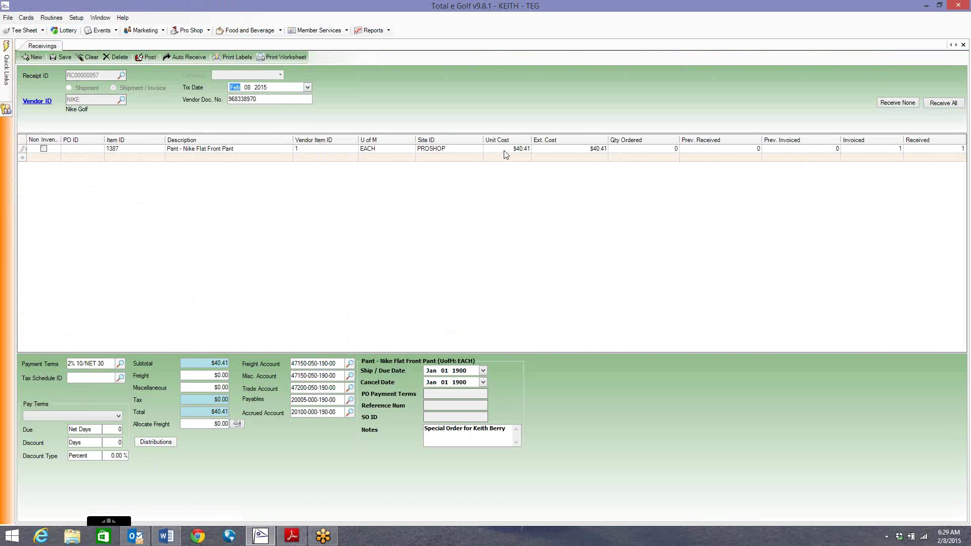
Tab out of the Trx Date field to the next field
{"action": "key", "text": "Tab"}
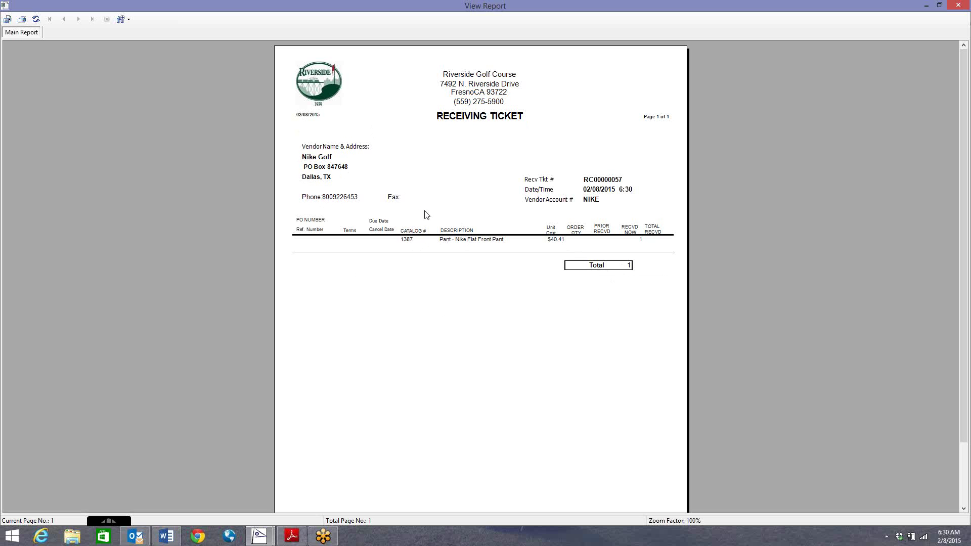
Print the RC00000057 receiving ticket, then close it to bring up the posting report
{"action": "left_click", "coordinate": [22, 19]}
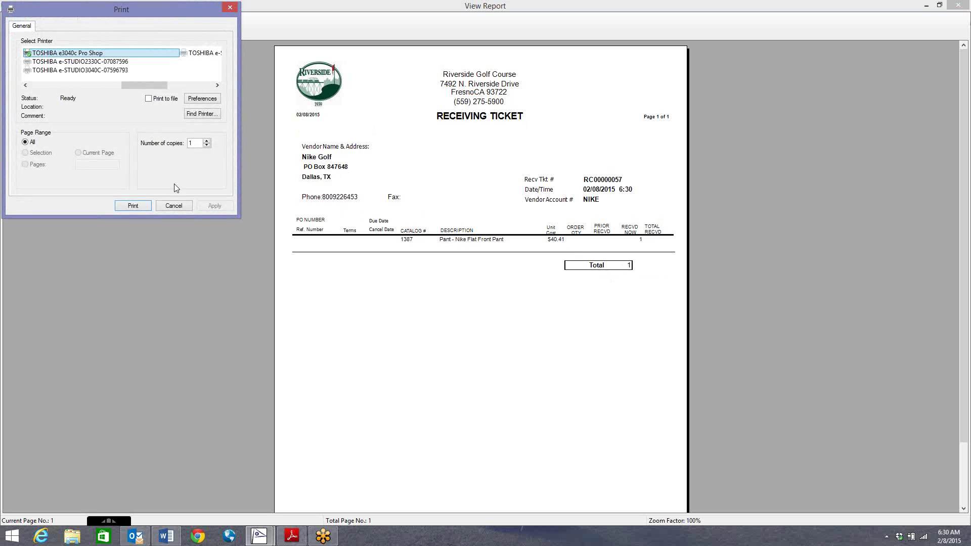
{"action": "left_click", "coordinate": [132, 205]}
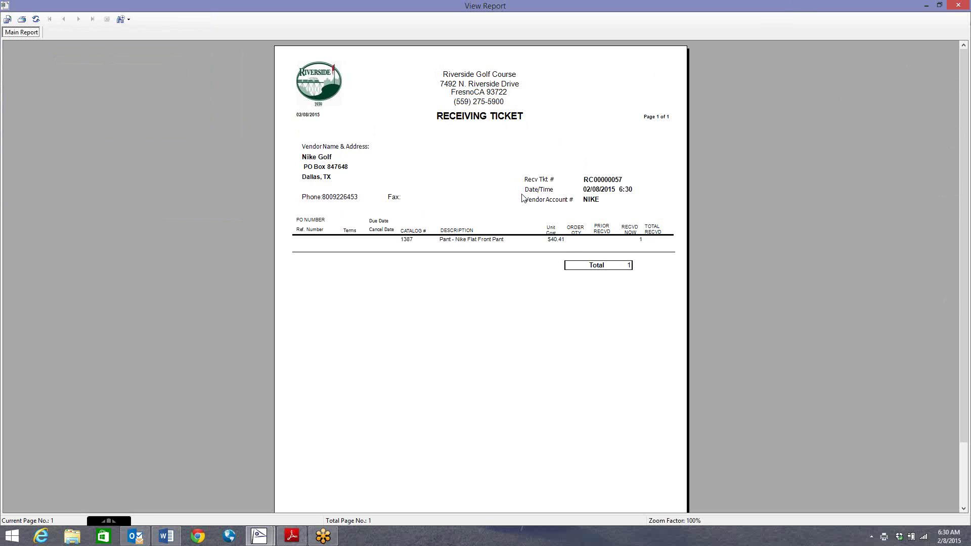
{"action": "left_click", "coordinate": [965, 7]}
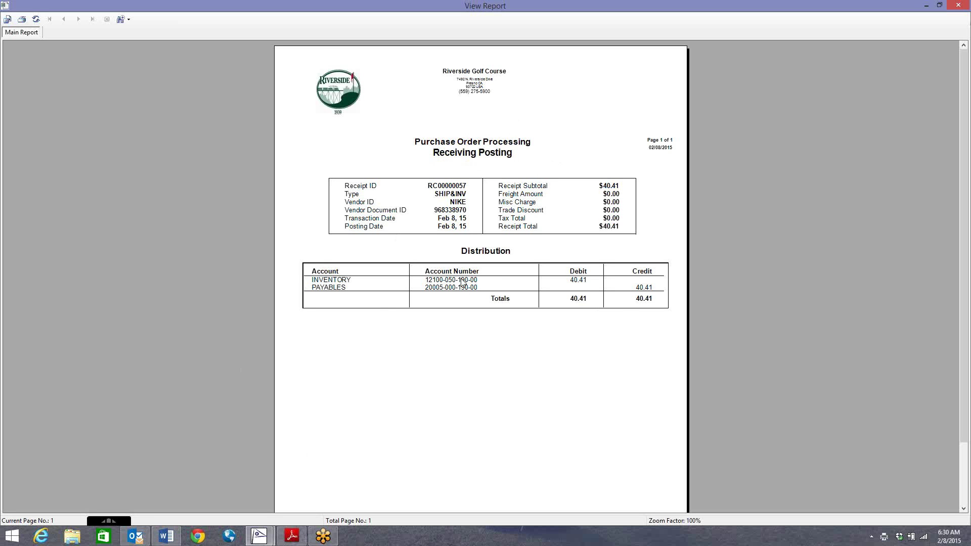
Print the $40.41 Receiving Posting report and close it, leaving the Receivings form blank
{"action": "left_click", "coordinate": [20, 20]}
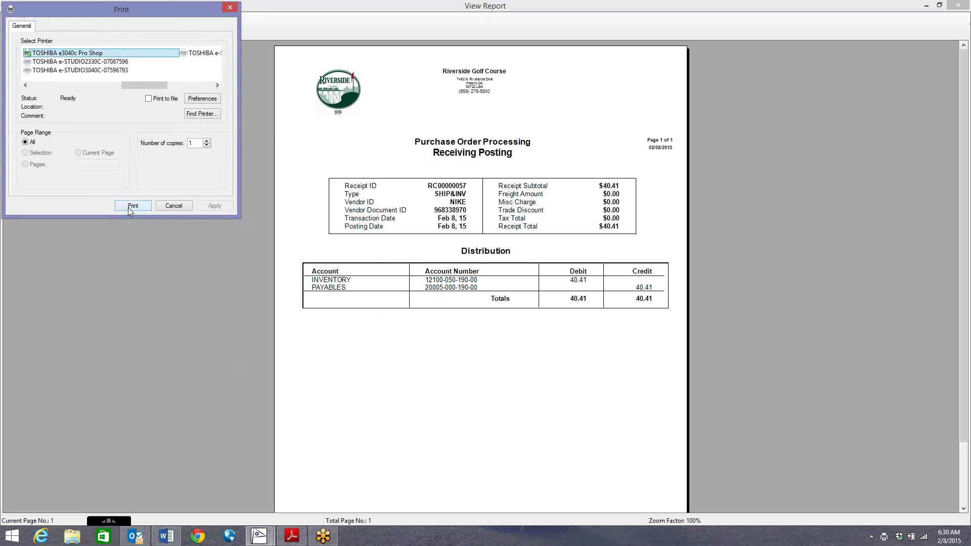
{"action": "left_click", "coordinate": [132, 206]}
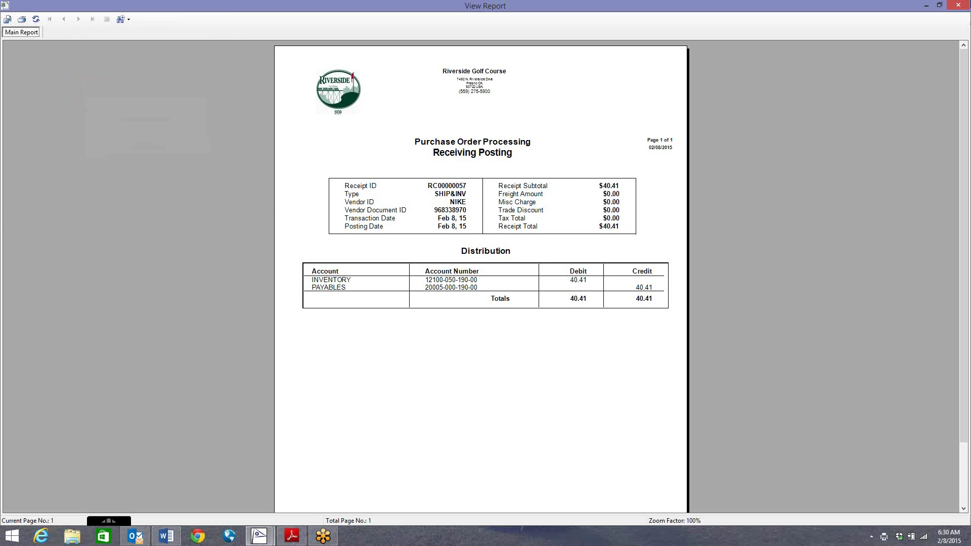
{"action": "left_click", "coordinate": [958, 6]}
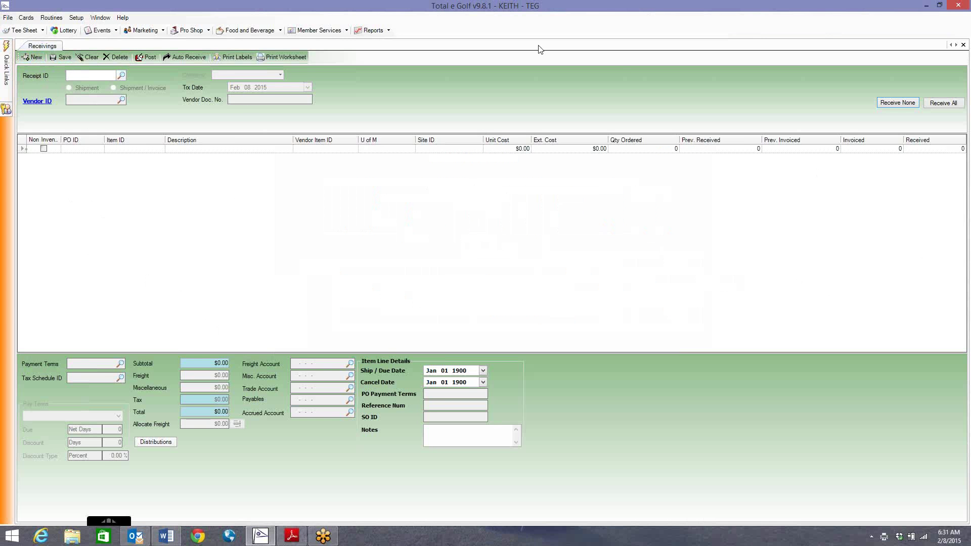
Close the Receivings window and return to the Word outline, briefly selecting the contact lines
{"action": "left_click", "coordinate": [963, 44]}
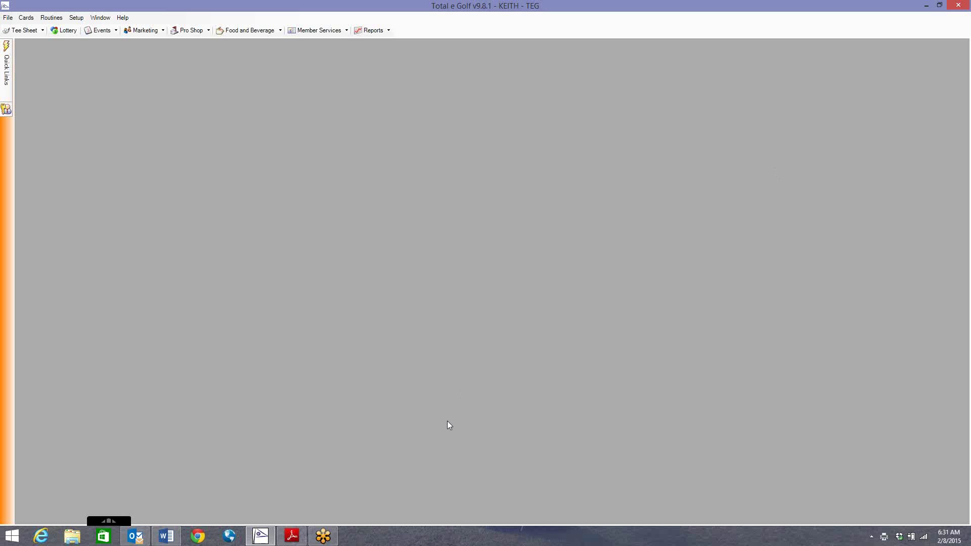
{"action": "left_click", "coordinate": [166, 536]}
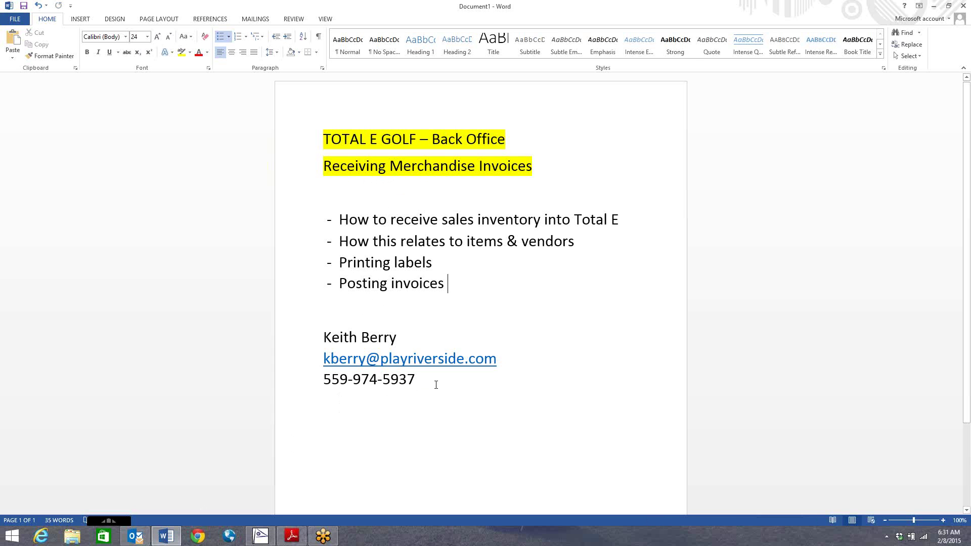
{"action": "left_click_drag", "start_coordinate": [438, 382], "coordinate": [324, 337]}
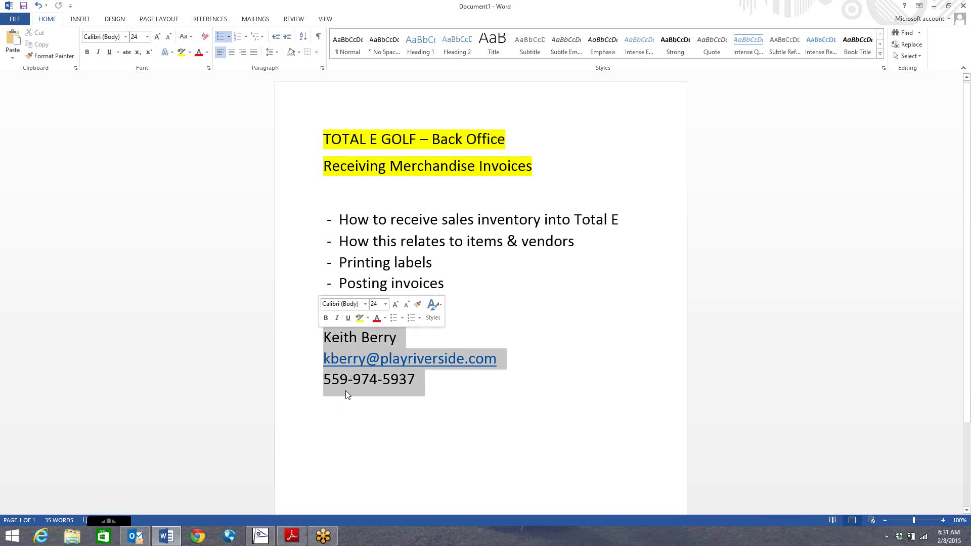
{"action": "left_click", "coordinate": [464, 398]}
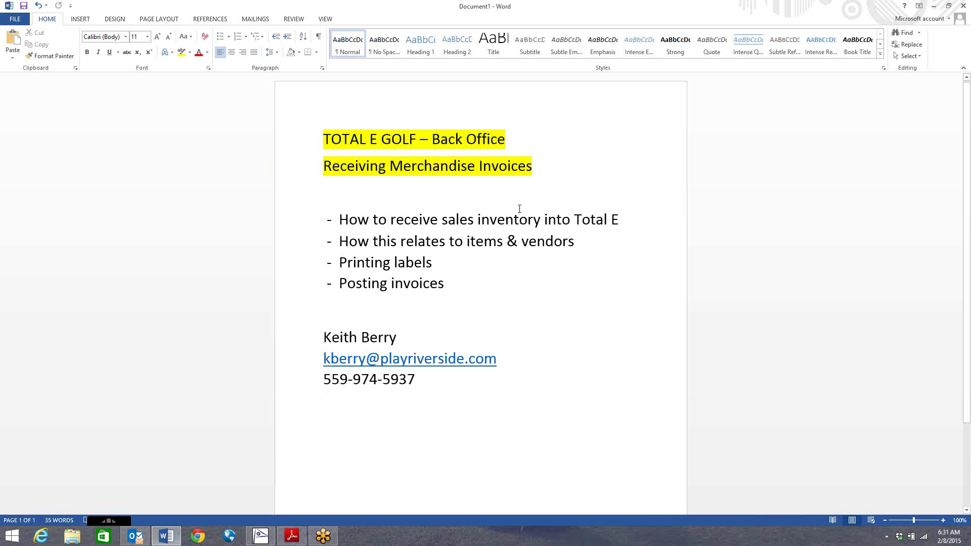